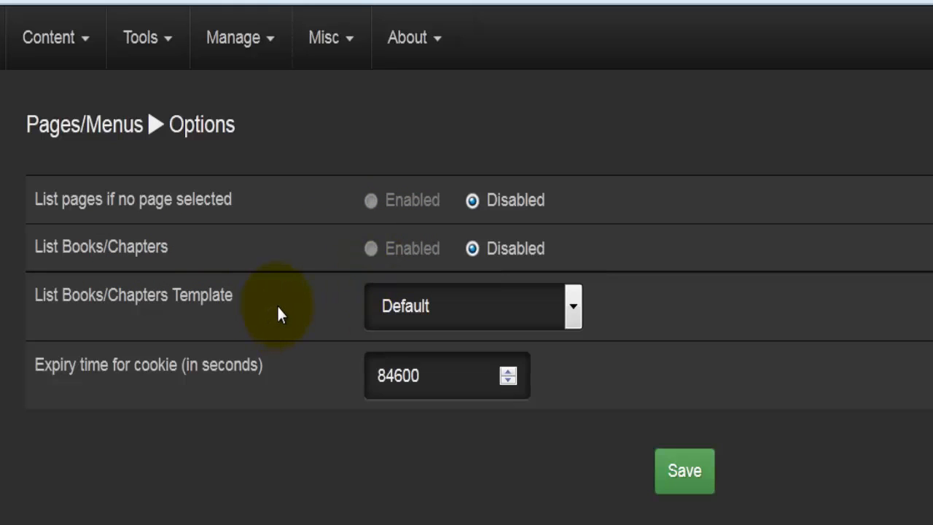
Check which templates are available for listing books and chapters in the Pages/Menus options
{"action": "left_click", "coordinate": [499, 310]}
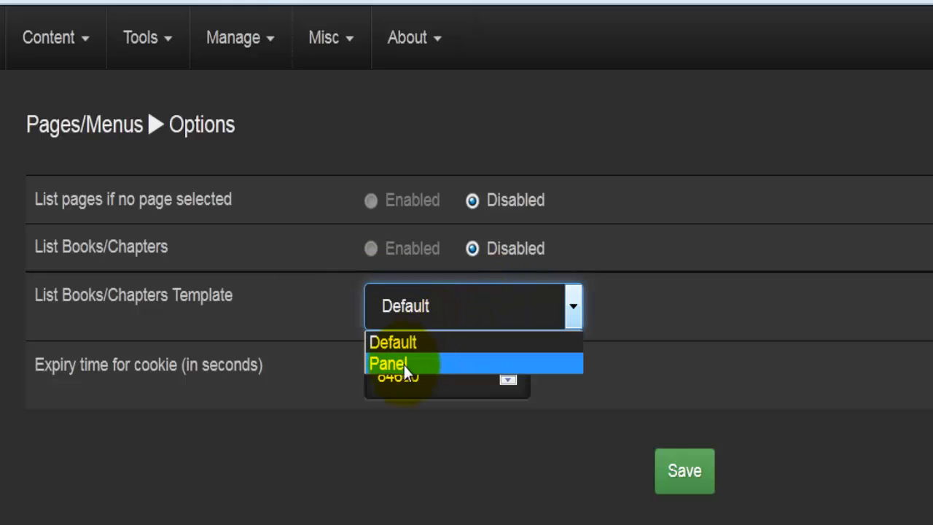
{"action": "left_click", "coordinate": [240, 327]}
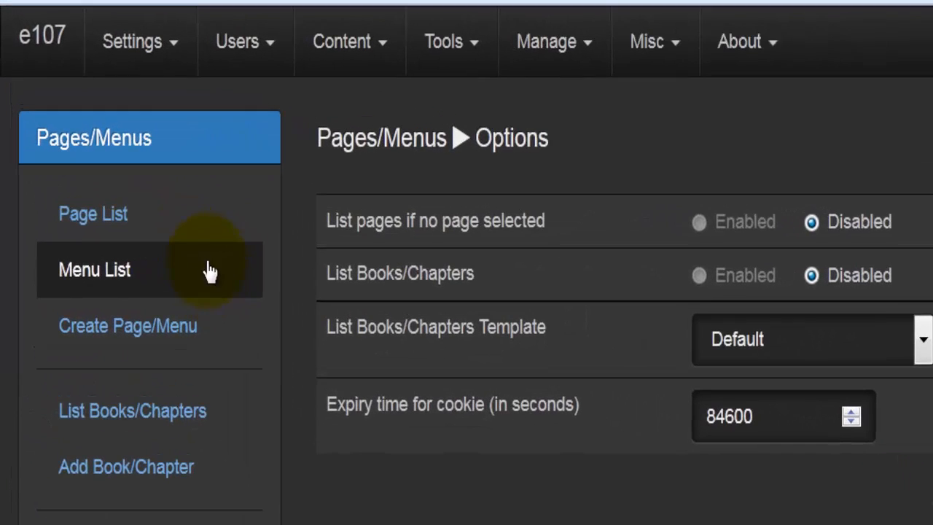
Open the page list and reorder it so that Article 3 comes directly after Feature 1
{"action": "left_click", "coordinate": [194, 217]}
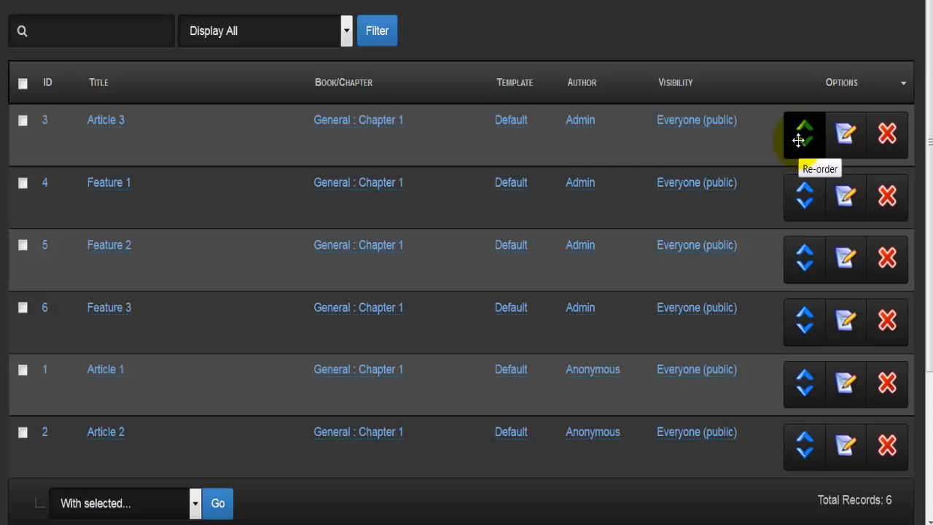
{"action": "left_click_drag", "start_coordinate": [799, 140], "coordinate": [792, 118]}
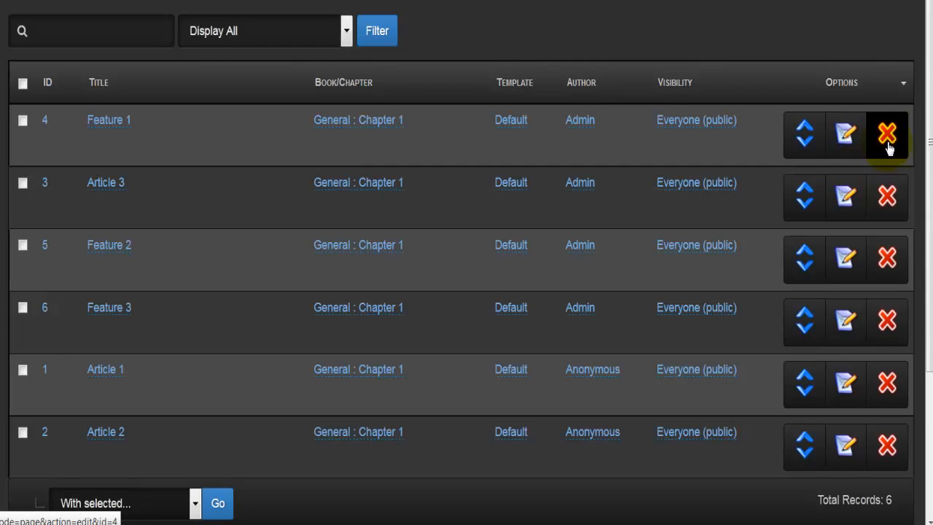
Open the Feature 1 page for editing and review its title, Book/Chapter choices and Template choices
{"action": "left_click", "coordinate": [848, 142]}
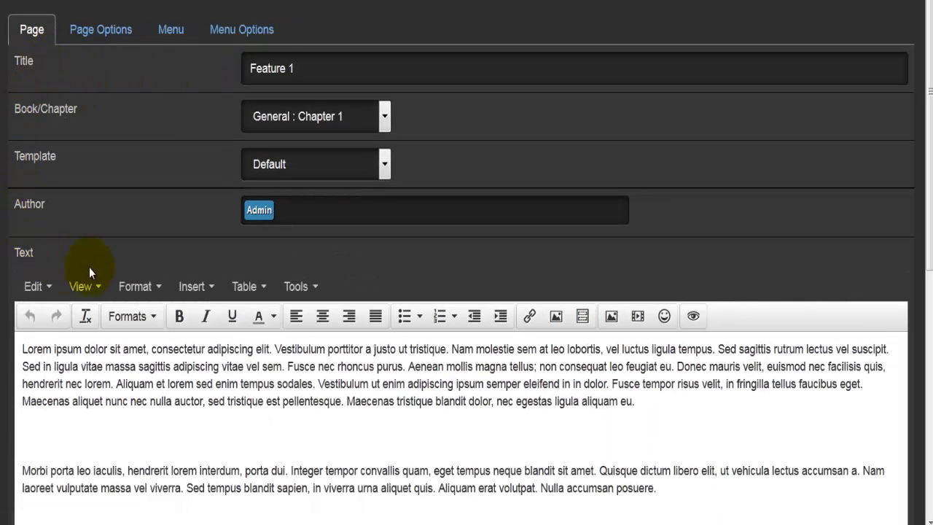
{"action": "left_click", "coordinate": [247, 73]}
{"action": "left_click", "coordinate": [85, 117]}
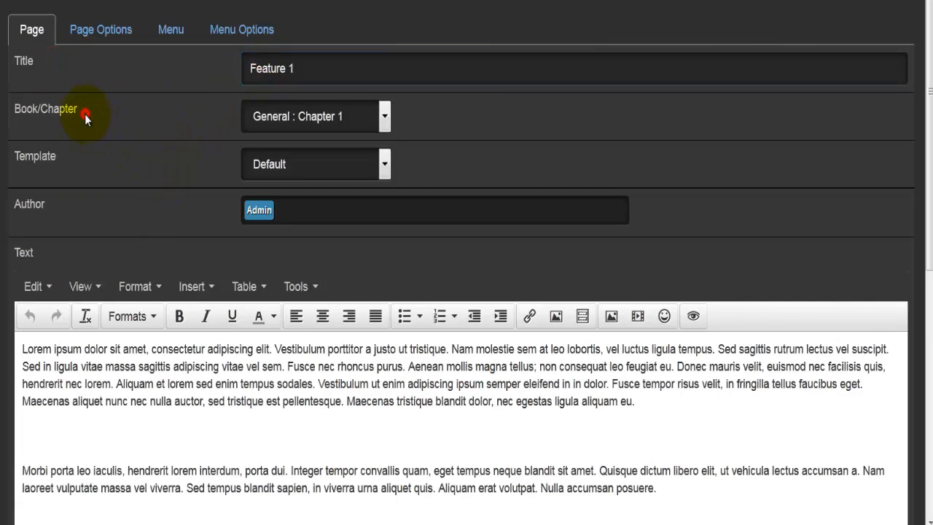
{"action": "left_click", "coordinate": [385, 119]}
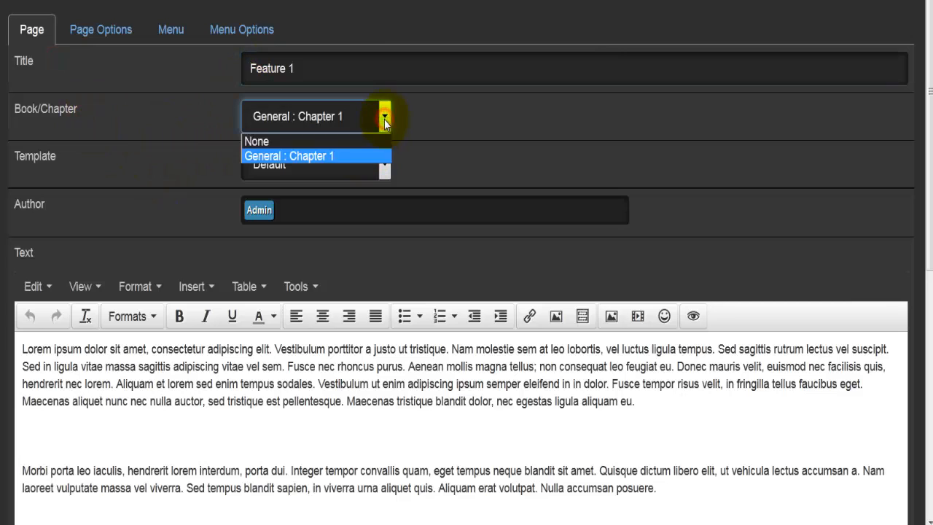
{"action": "left_click", "coordinate": [341, 156]}
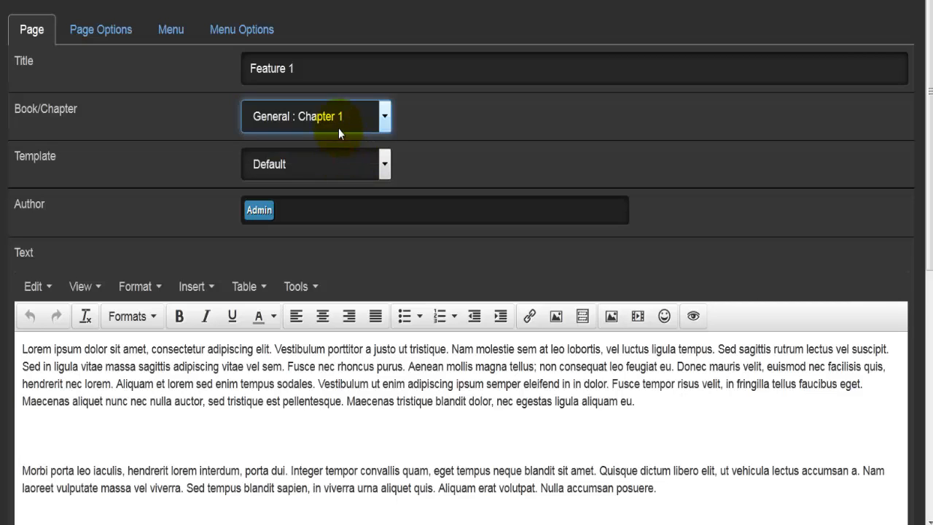
{"action": "left_click", "coordinate": [327, 163]}
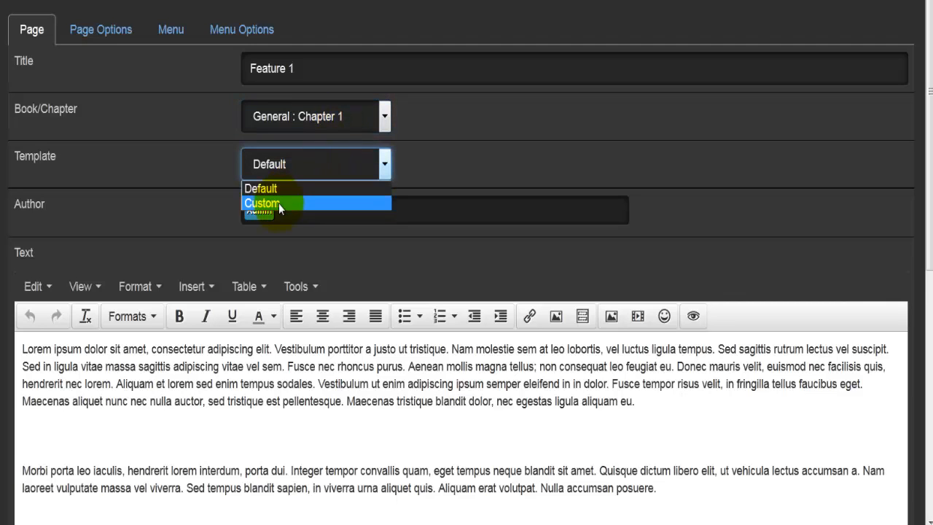
{"action": "left_click", "coordinate": [166, 225]}
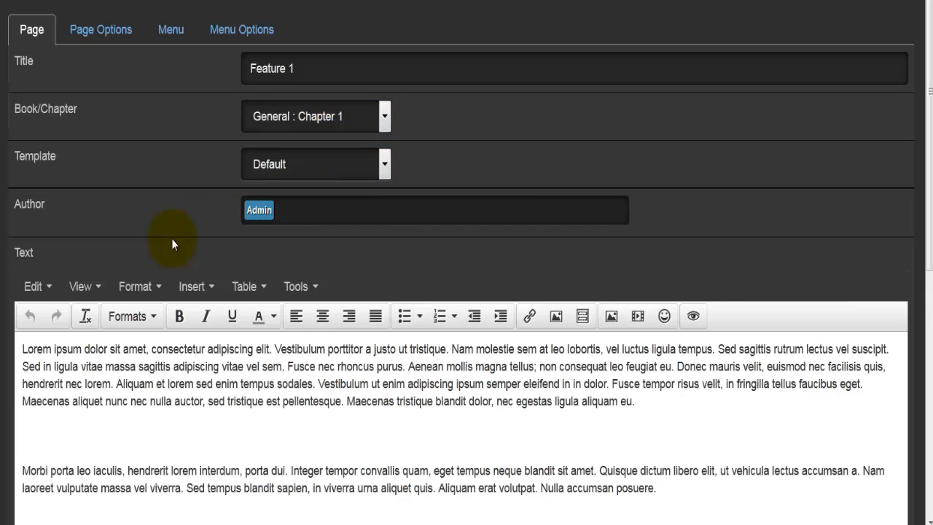
Examine the formatting, view, insert, table and source code commands offered by the page's text editor
{"action": "scroll", "coordinate": [172, 238], "scroll_direction": "down", "scroll_amount": 1}
{"action": "scroll", "coordinate": [171, 238], "scroll_direction": "down", "scroll_amount": 2}
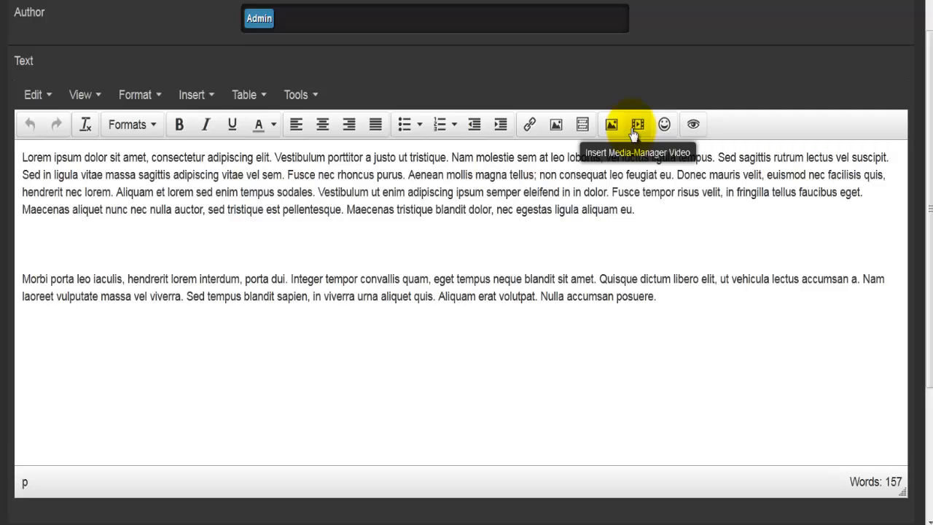
{"action": "left_click", "coordinate": [52, 98]}
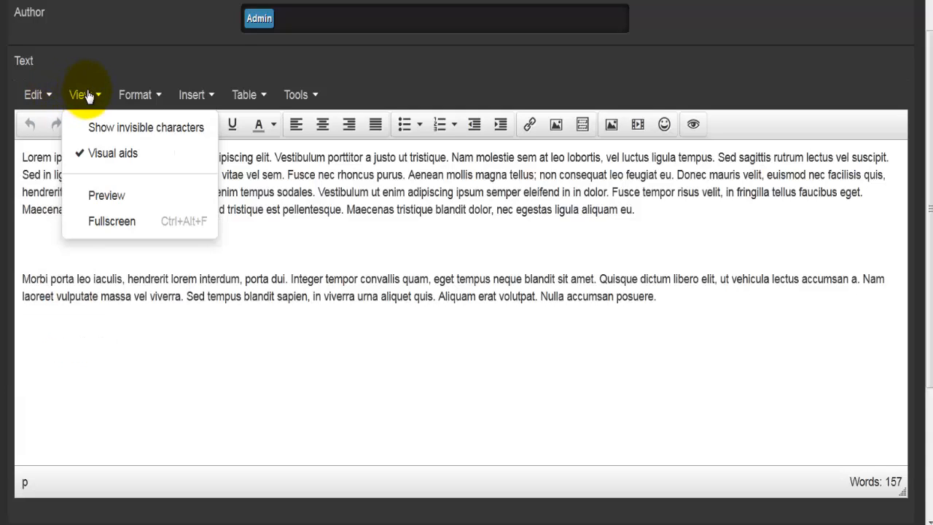
{"action": "mouse_move", "coordinate": [138, 100]}
{"action": "mouse_move", "coordinate": [189, 105]}
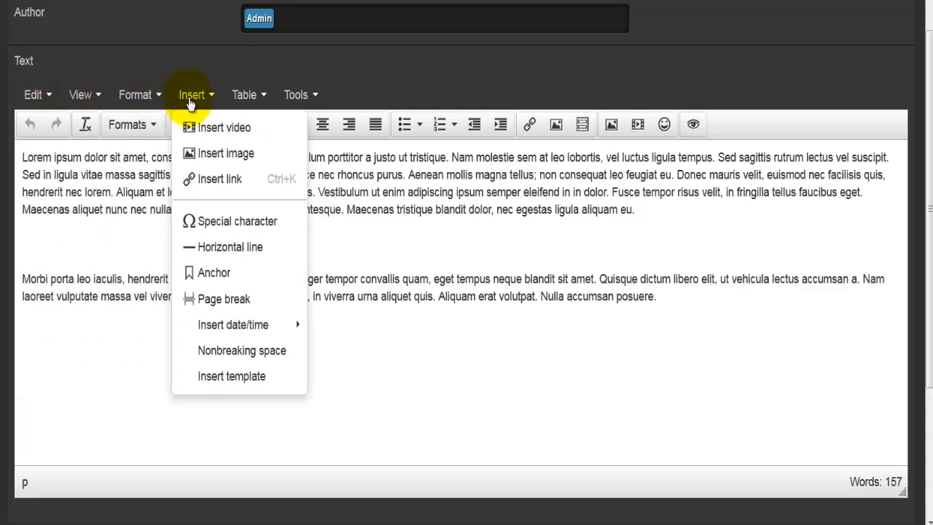
{"action": "mouse_move", "coordinate": [308, 103]}
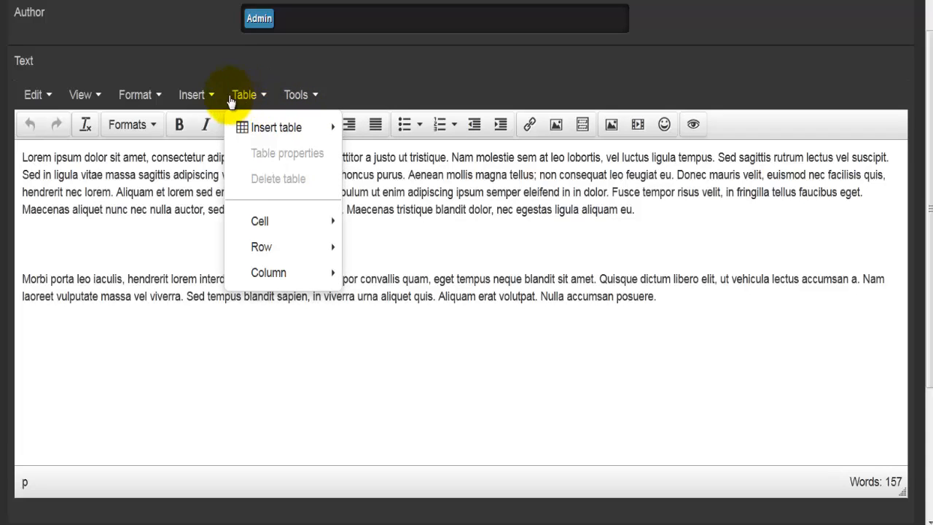
{"action": "mouse_move", "coordinate": [233, 98]}
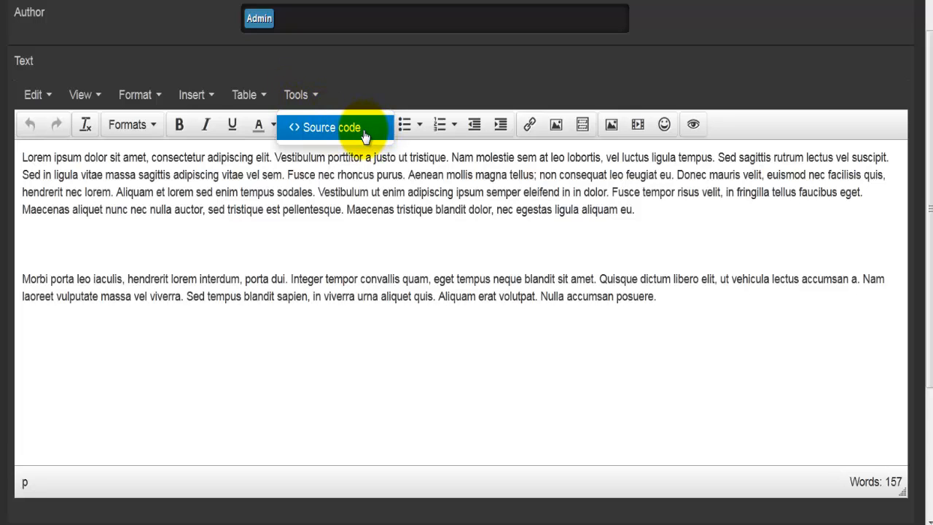
{"action": "left_click", "coordinate": [240, 264]}
{"action": "scroll", "coordinate": [240, 259], "scroll_direction": "up", "scroll_amount": 3}
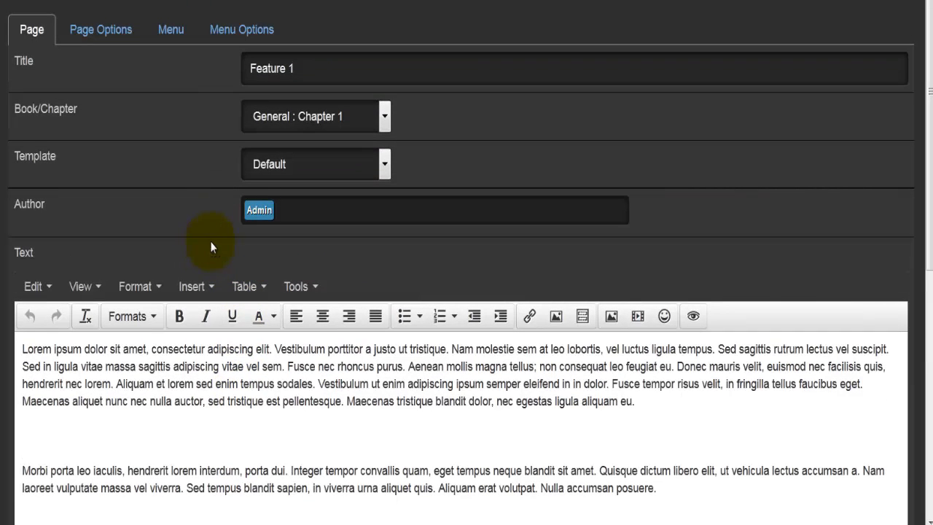
Review Feature 1's page options, including visibility, rating, comments, password, SEF URL, keywords, meta description and order
{"action": "left_click", "coordinate": [104, 29]}
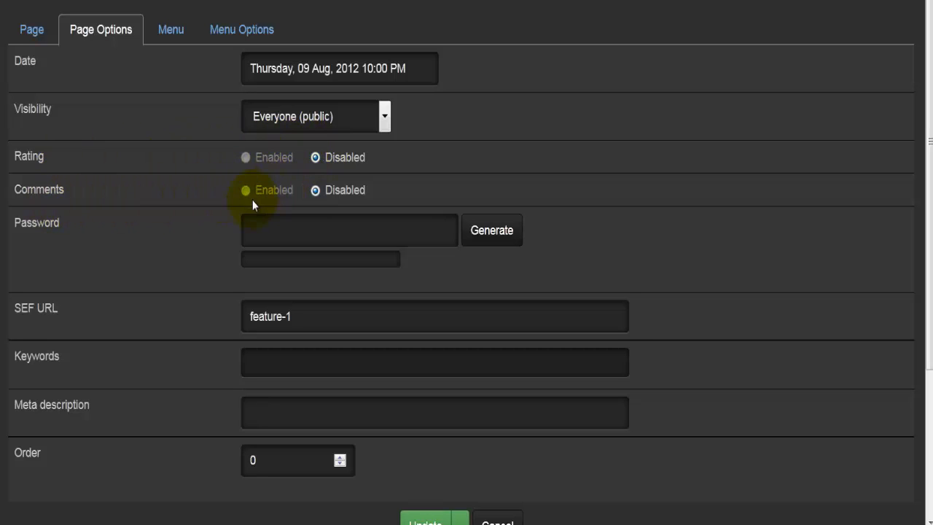
{"action": "scroll", "coordinate": [172, 260], "scroll_direction": "down", "scroll_amount": 3}
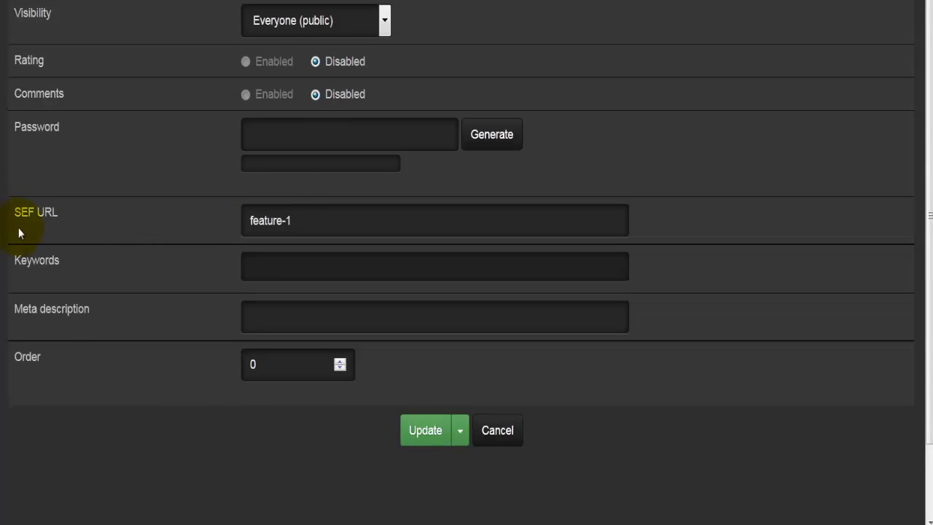
{"action": "left_click", "coordinate": [281, 221]}
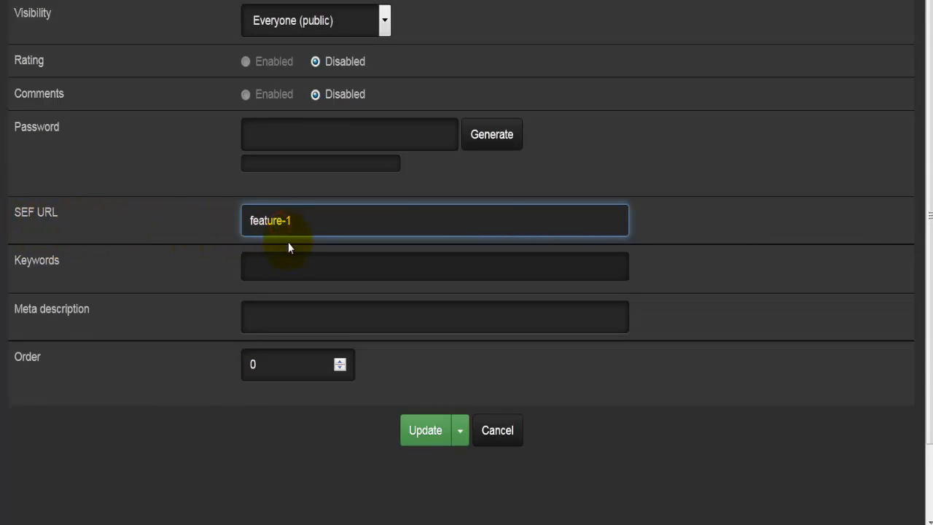
{"action": "left_click", "coordinate": [282, 265]}
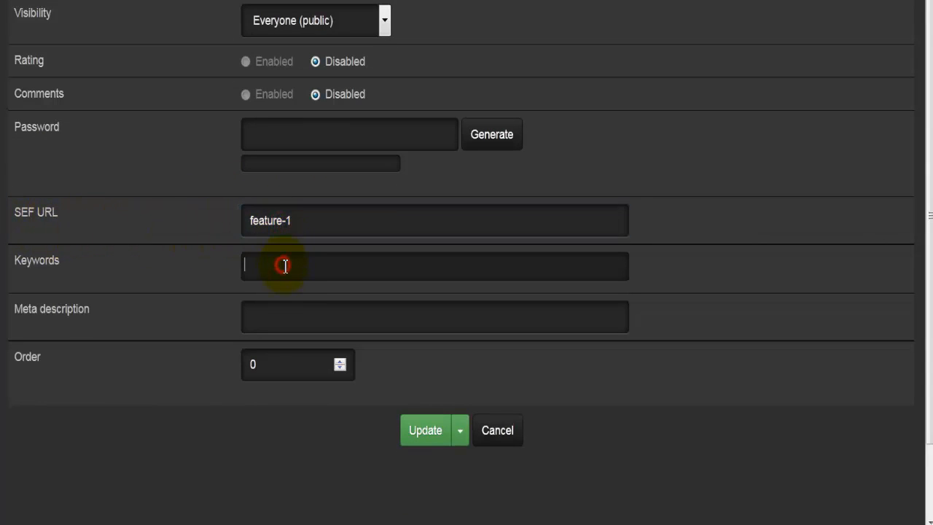
{"action": "left_click", "coordinate": [282, 313]}
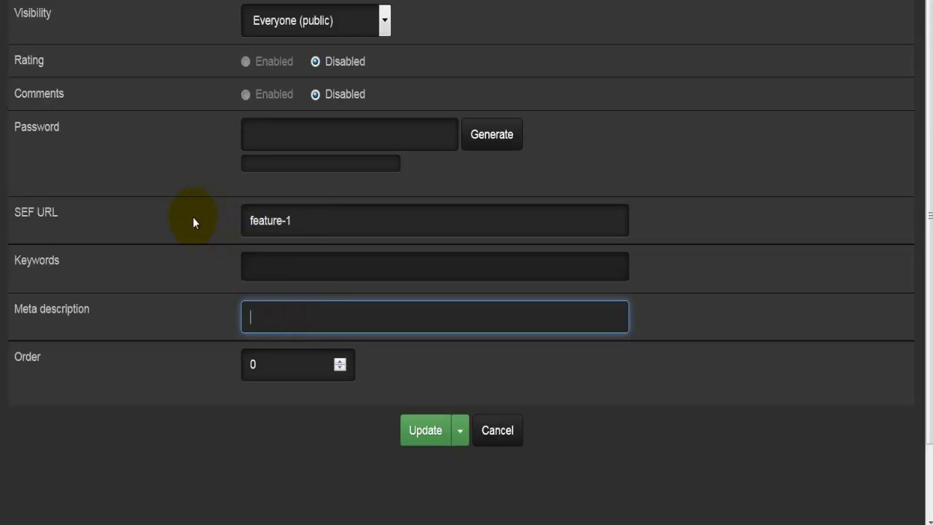
{"action": "left_click", "coordinate": [285, 365]}
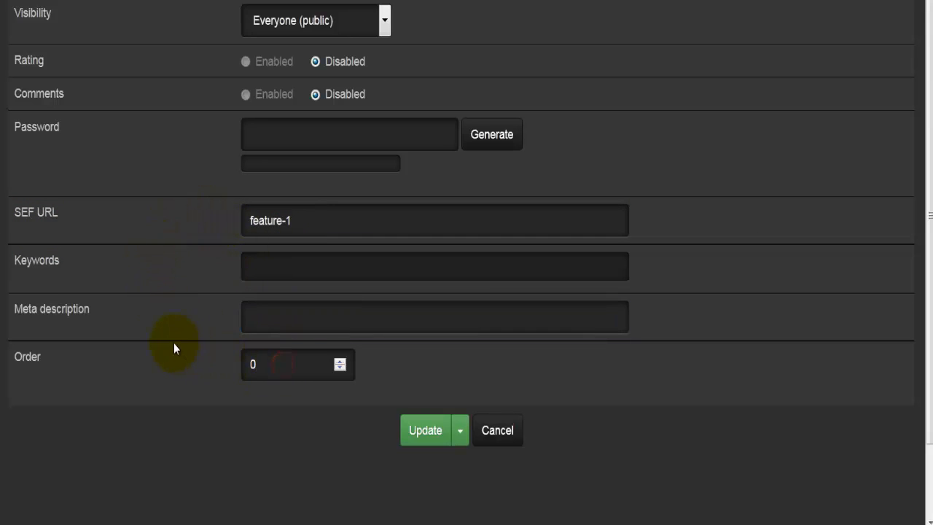
{"action": "scroll", "coordinate": [173, 343], "scroll_direction": "up", "scroll_amount": 2}
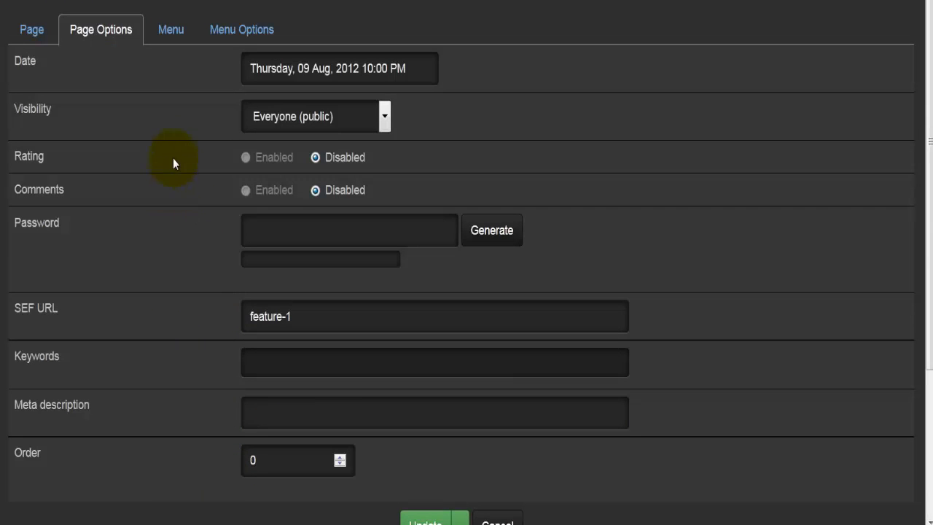
Review the menu name, menu title and menu body text attached to the Feature 1 page
{"action": "left_click", "coordinate": [171, 32]}
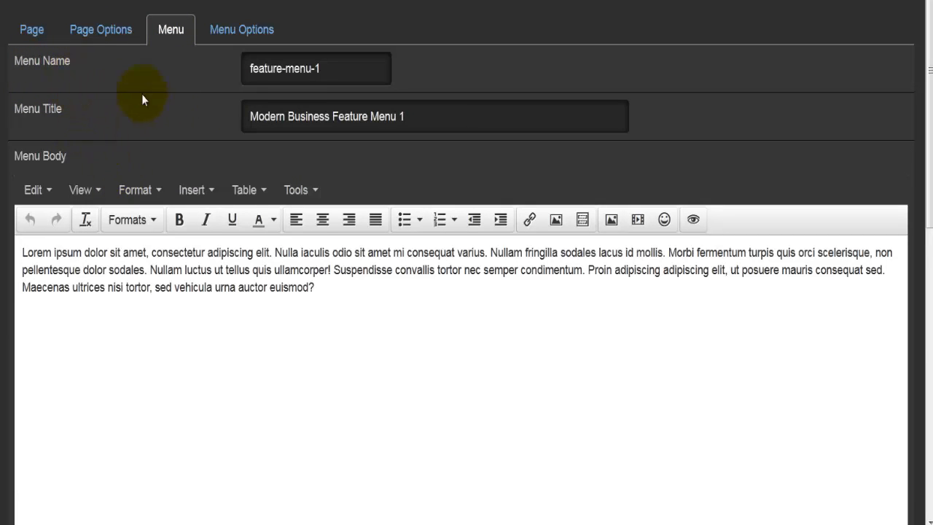
{"action": "left_click", "coordinate": [264, 71]}
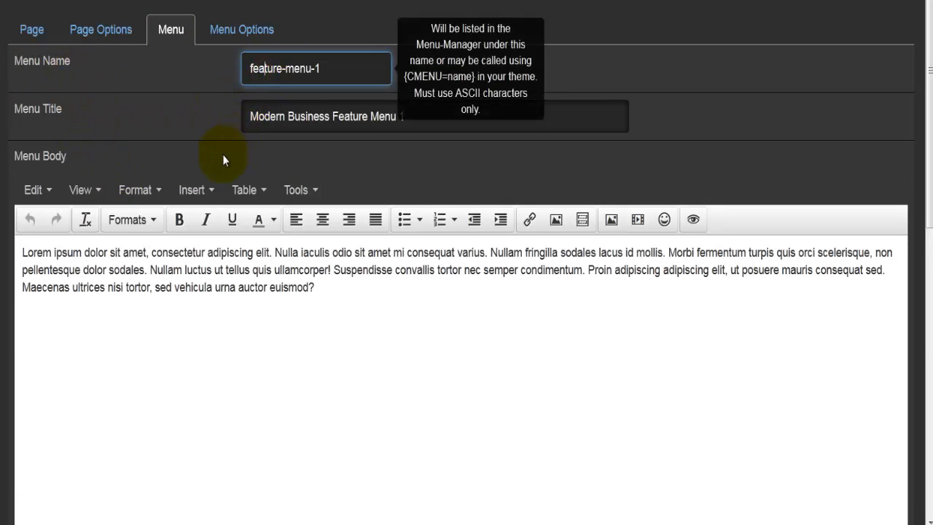
{"action": "left_click", "coordinate": [314, 123]}
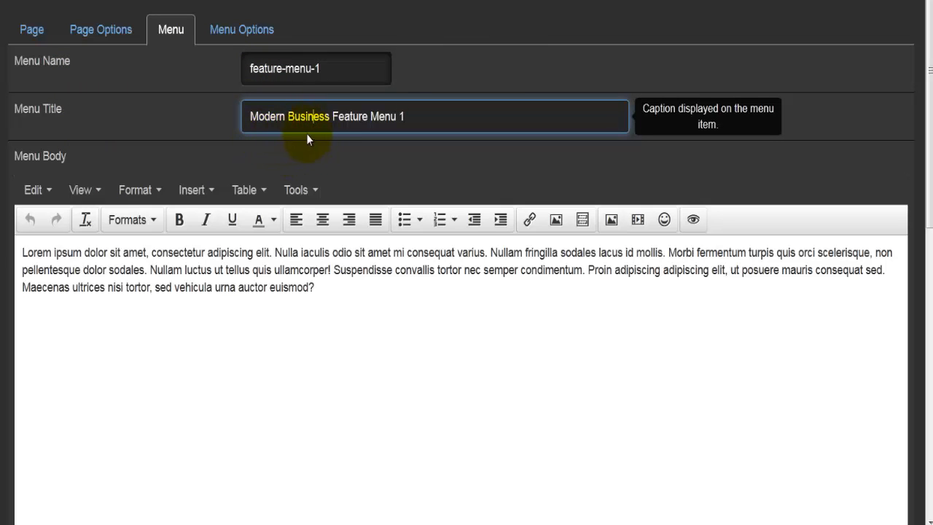
{"action": "left_click_drag", "start_coordinate": [254, 252], "coordinate": [251, 269]}
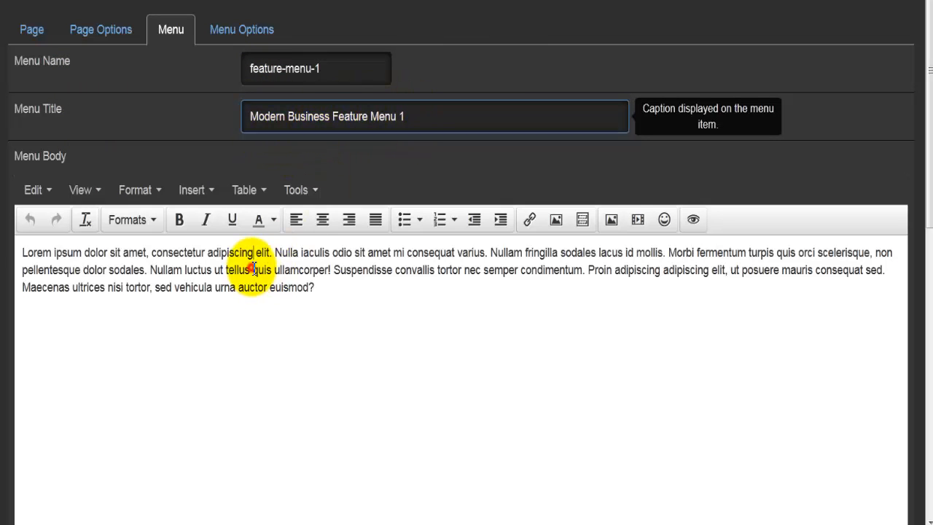
Examine the layout choices for the Feature 1 menu body and its icon and image/video fields
{"action": "scroll", "coordinate": [255, 344], "scroll_direction": "down", "scroll_amount": 3}
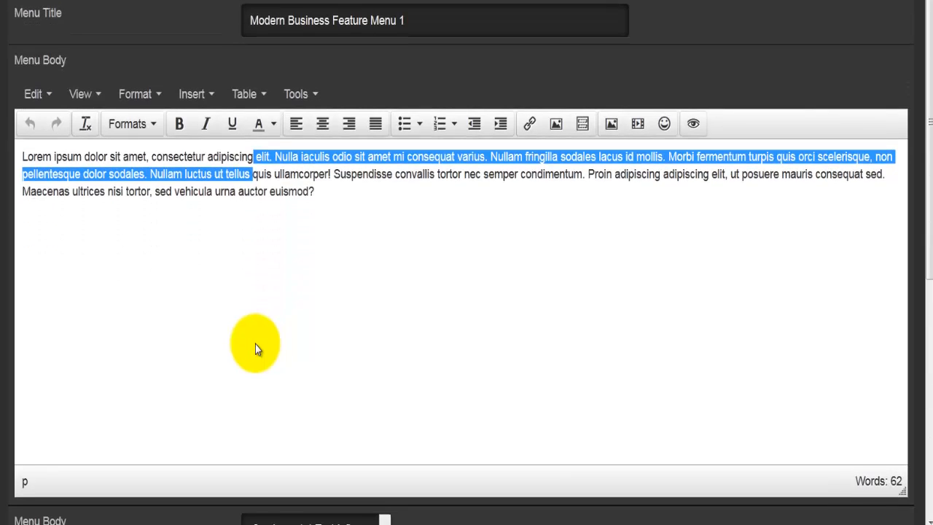
{"action": "scroll", "coordinate": [255, 345], "scroll_direction": "down", "scroll_amount": 2}
{"action": "scroll", "coordinate": [203, 351], "scroll_direction": "down", "scroll_amount": 3}
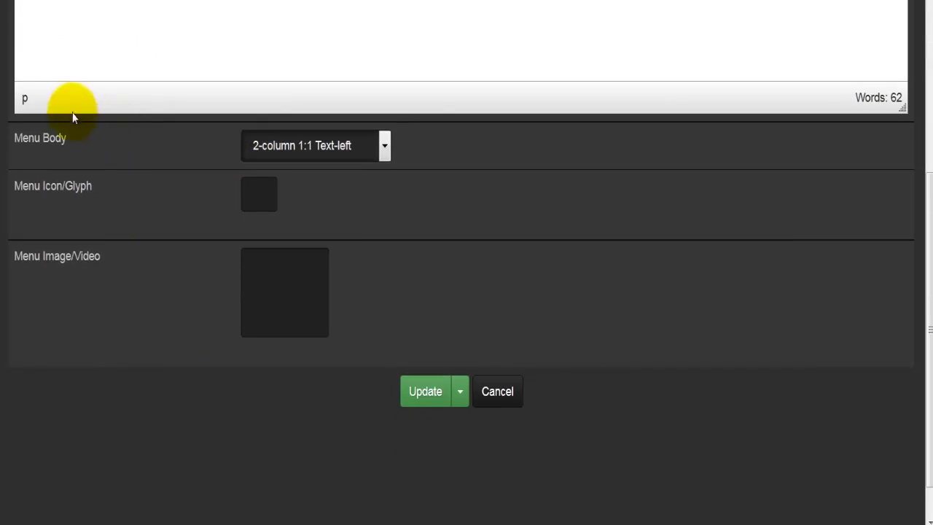
{"action": "left_click", "coordinate": [328, 151]}
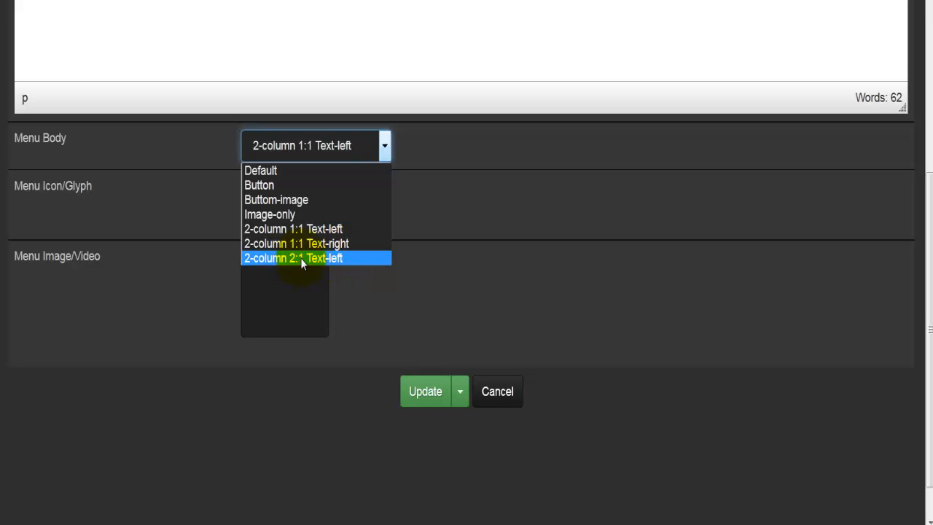
{"action": "left_click", "coordinate": [366, 291]}
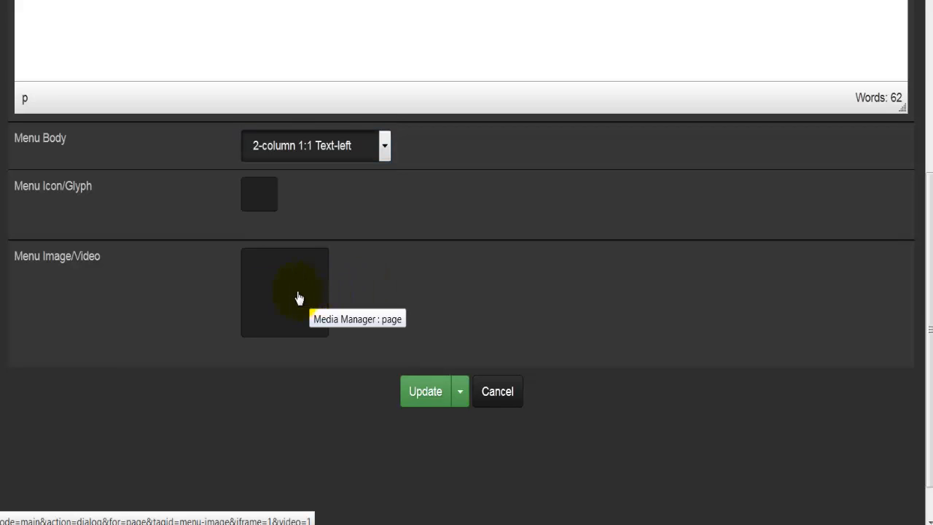
{"action": "scroll", "coordinate": [229, 303], "scroll_direction": "up", "scroll_amount": 2}
{"action": "scroll", "coordinate": [229, 303], "scroll_direction": "up", "scroll_amount": 5}
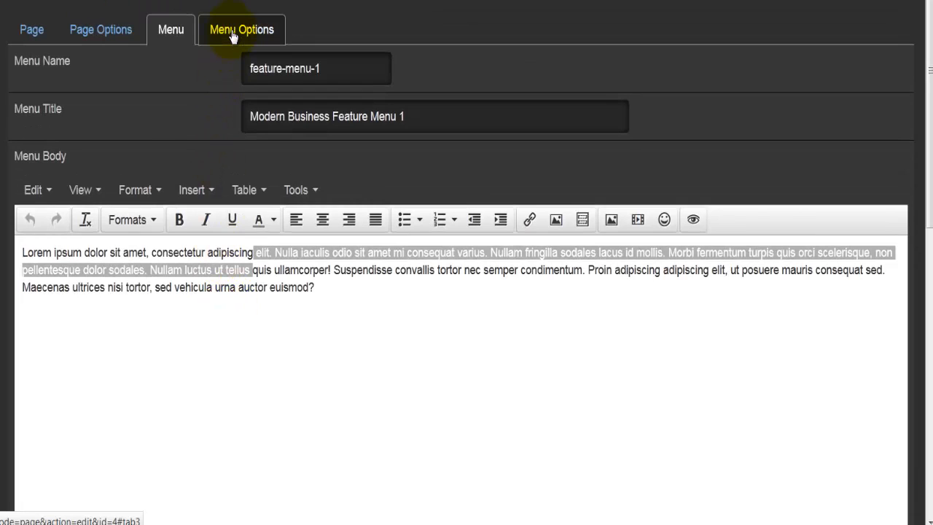
Review Feature 1's menu options: the visibility choices, custom button text and custom button URL
{"action": "left_click", "coordinate": [231, 30]}
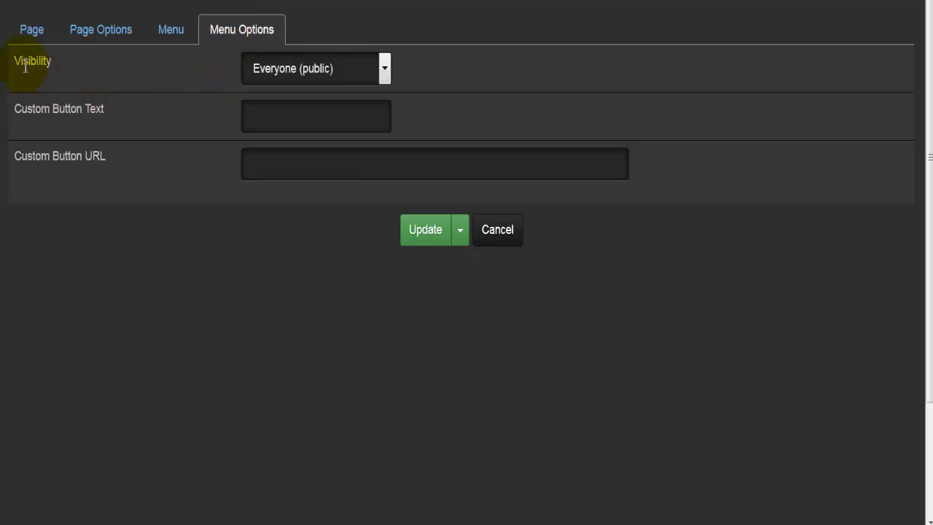
{"action": "left_click", "coordinate": [255, 66]}
{"action": "left_click", "coordinate": [255, 66]}
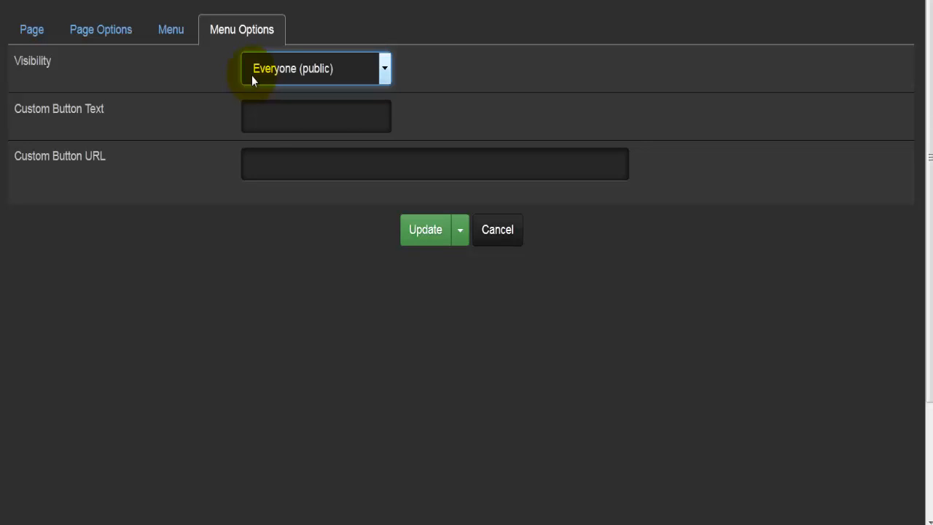
{"action": "left_click", "coordinate": [262, 121]}
{"action": "key", "text": "Tab"}
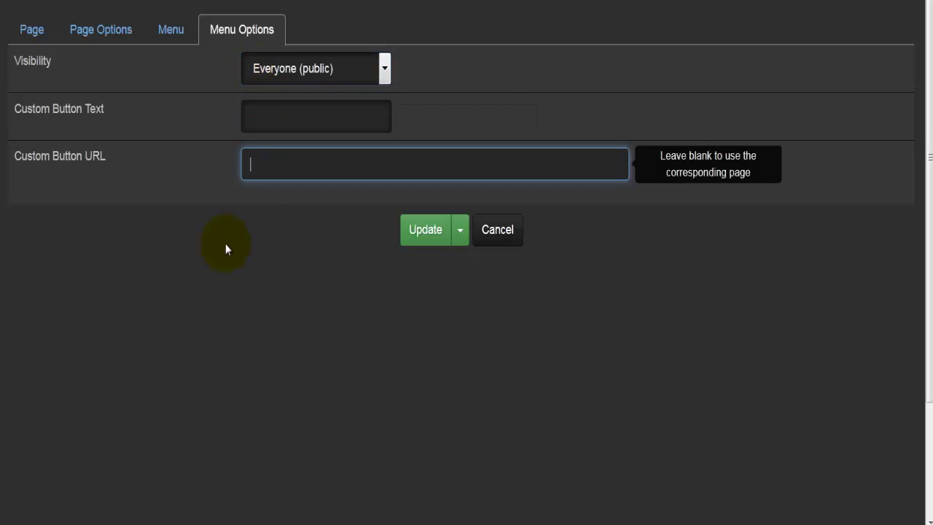
Look at the blank page/menu creation form and go through the list of existing menus
{"action": "left_click", "coordinate": [266, 165]}
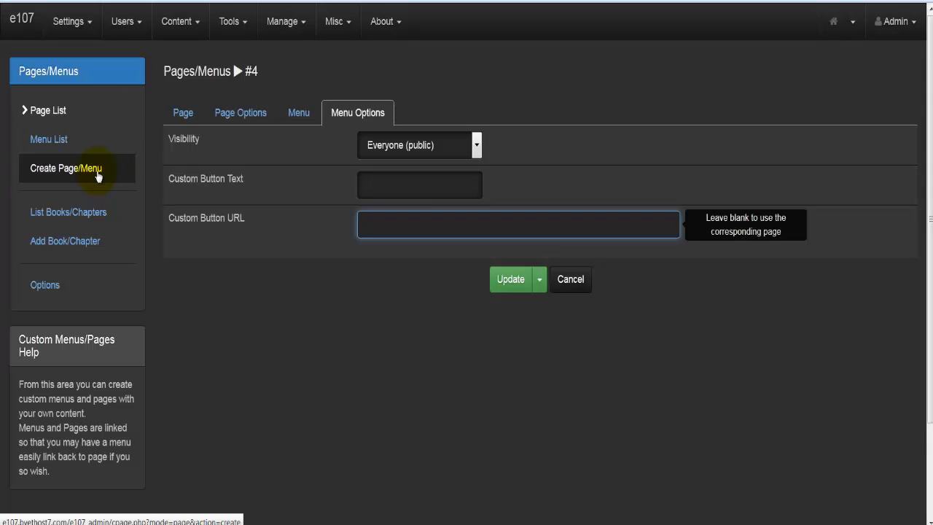
{"action": "left_click", "coordinate": [98, 174]}
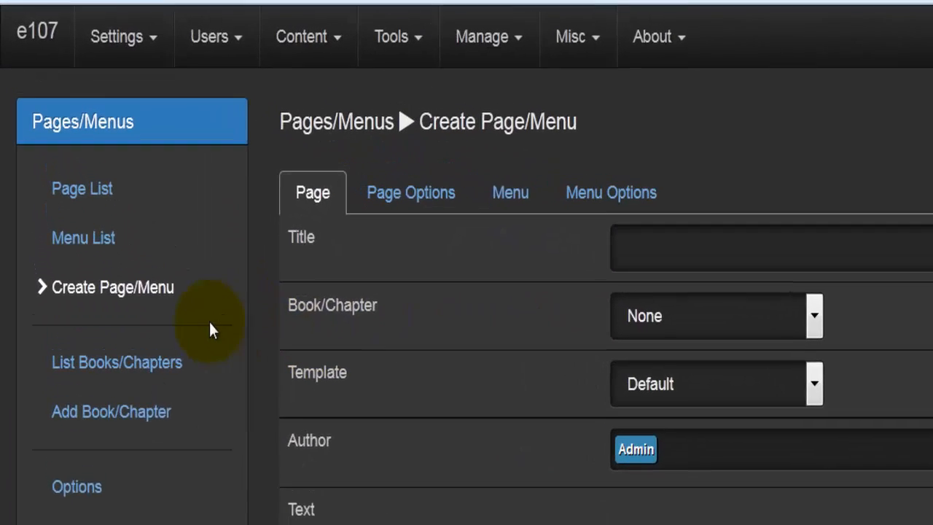
{"action": "right_click", "coordinate": [142, 255]}
{"action": "left_click", "coordinate": [232, 273]}
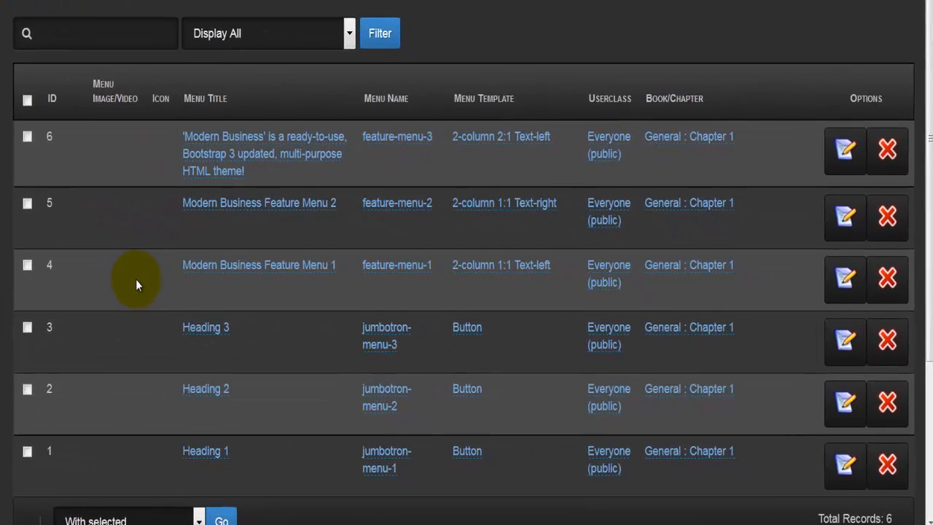
{"action": "scroll", "coordinate": [136, 284], "scroll_direction": "down", "scroll_amount": 2}
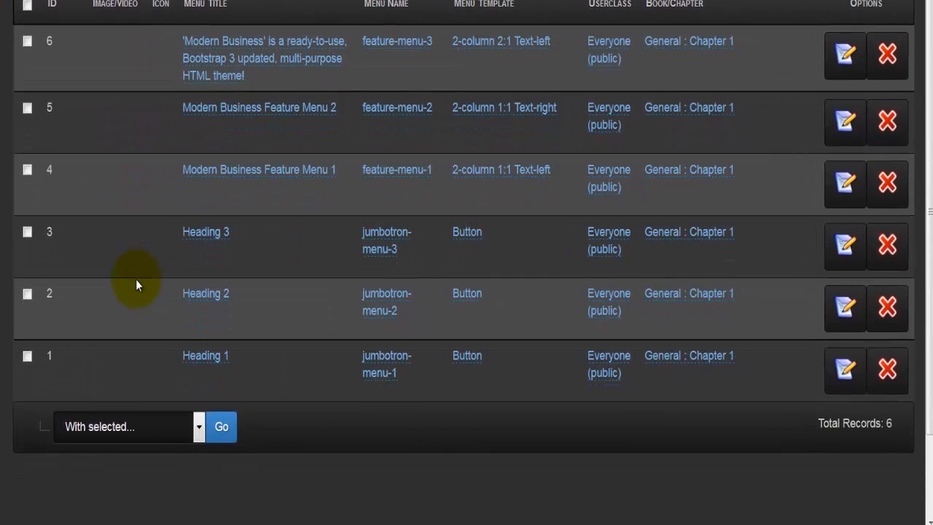
{"action": "scroll", "coordinate": [136, 280], "scroll_direction": "up", "scroll_amount": 2}
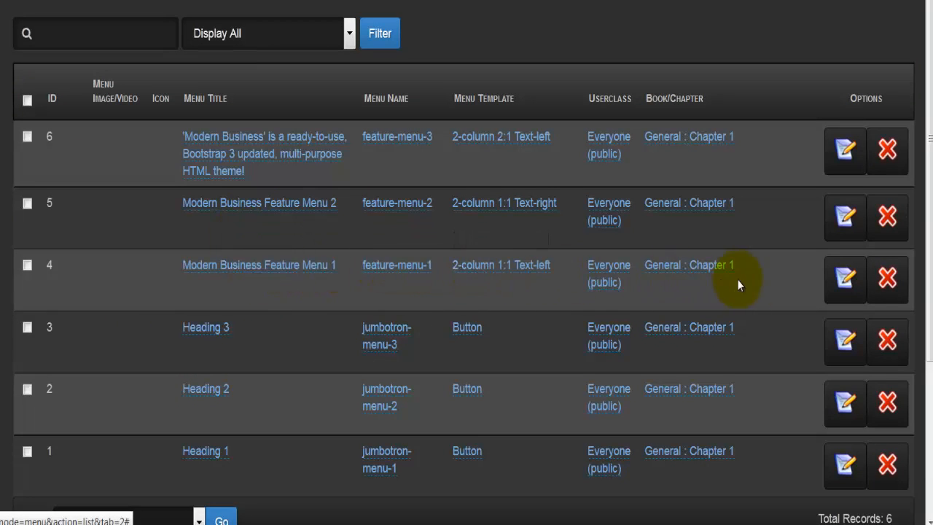
Review the menu fields and menu options of Modern Business Feature Menu 1, and return to the menu list
{"action": "left_click", "coordinate": [839, 276]}
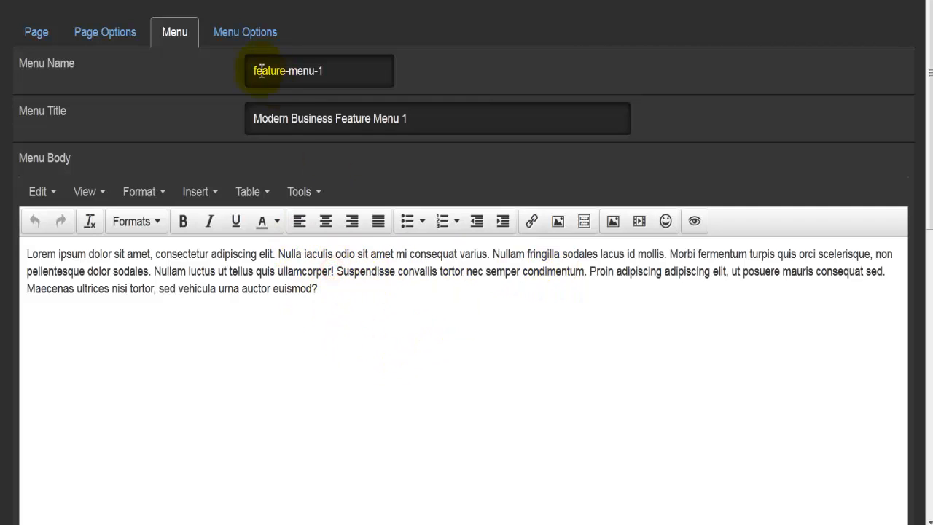
{"action": "left_click", "coordinate": [243, 42]}
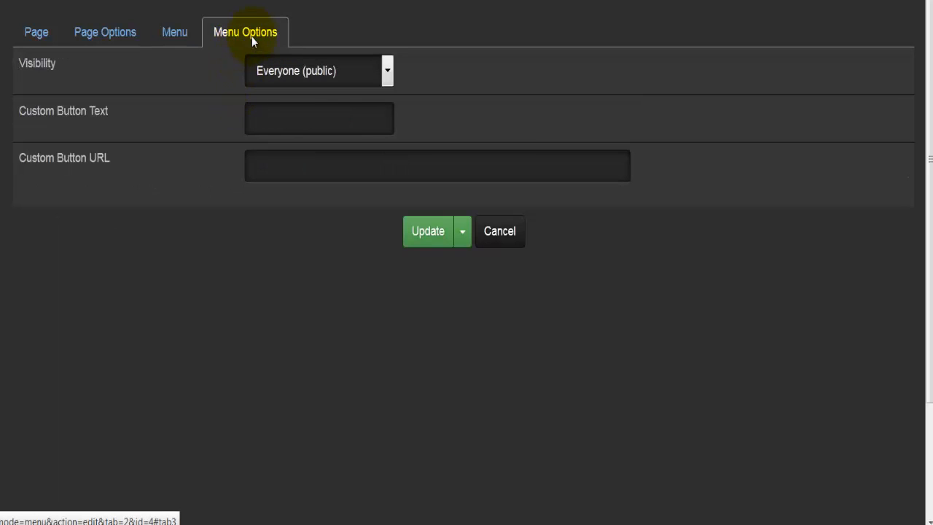
{"action": "left_click", "coordinate": [169, 34]}
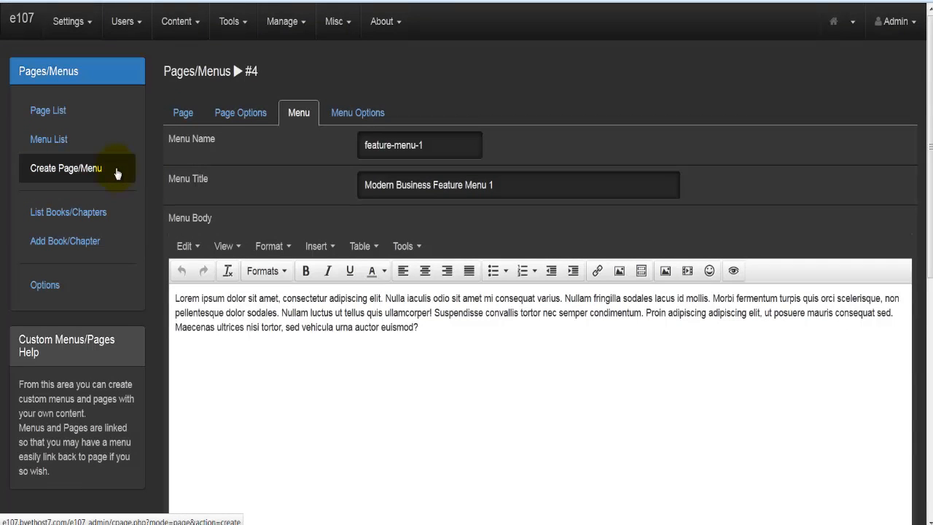
{"action": "left_click", "coordinate": [116, 172]}
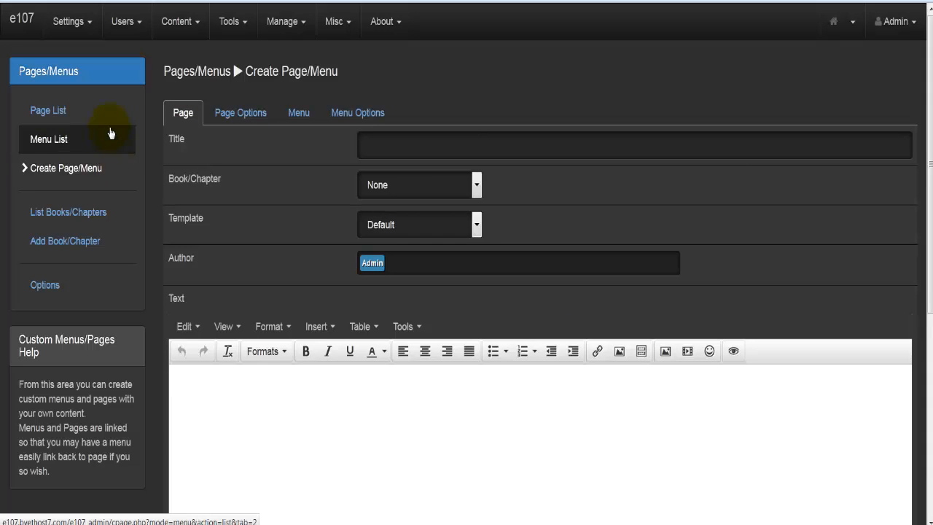
{"action": "left_click", "coordinate": [109, 118]}
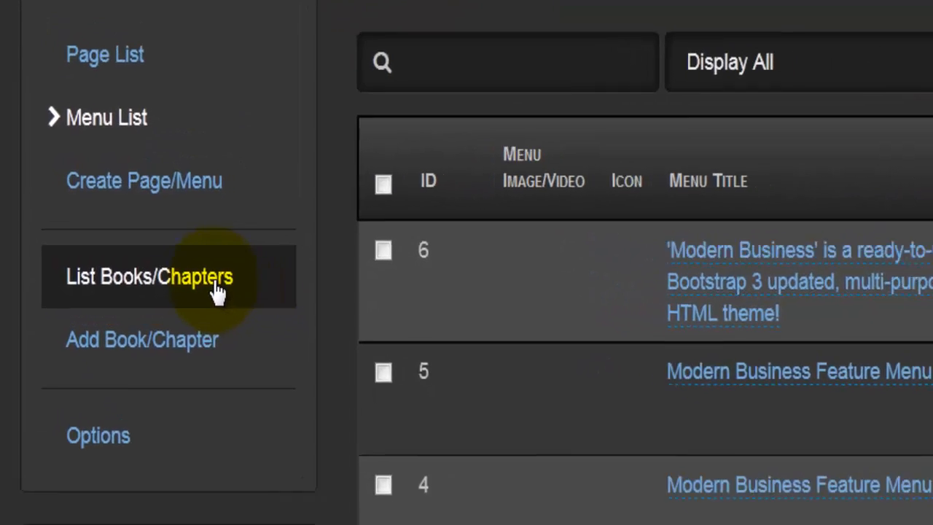
List the pages belonging to Chapter 1 from the books and chapters overview, and open the Feature 1 page for editing
{"action": "left_click", "coordinate": [123, 227]}
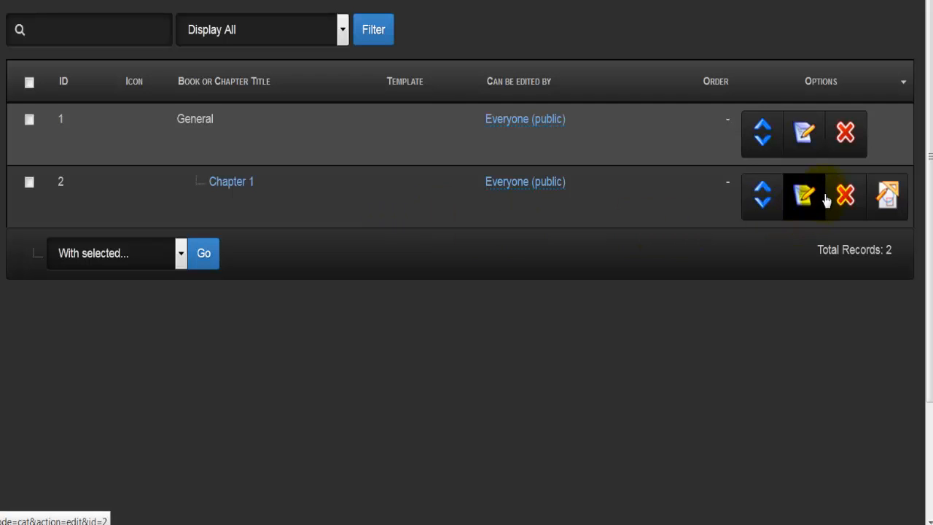
{"action": "left_click", "coordinate": [883, 210]}
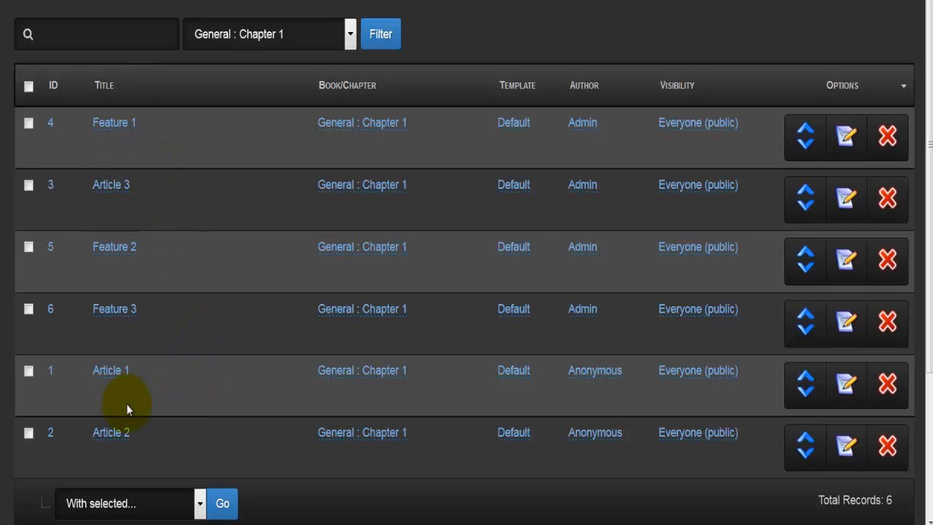
{"action": "right_click", "coordinate": [347, 132]}
{"action": "left_click", "coordinate": [290, 146]}
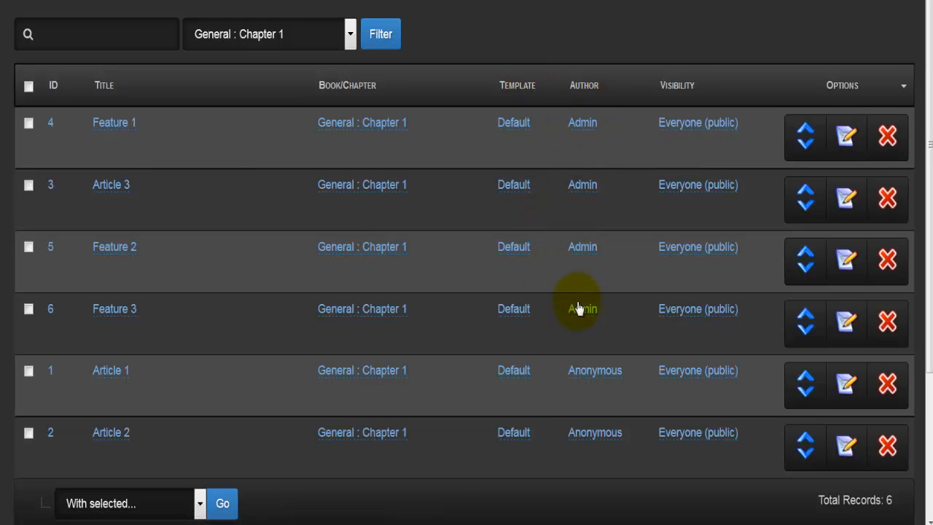
{"action": "left_click", "coordinate": [851, 149]}
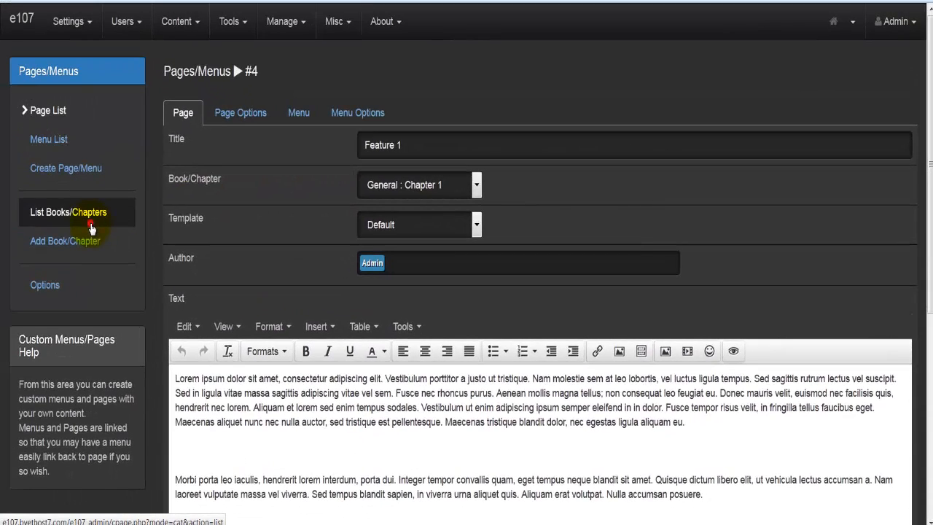
Return to the books and chapters overview and review all fields of the blank book/chapter creation form
{"action": "left_click", "coordinate": [90, 226]}
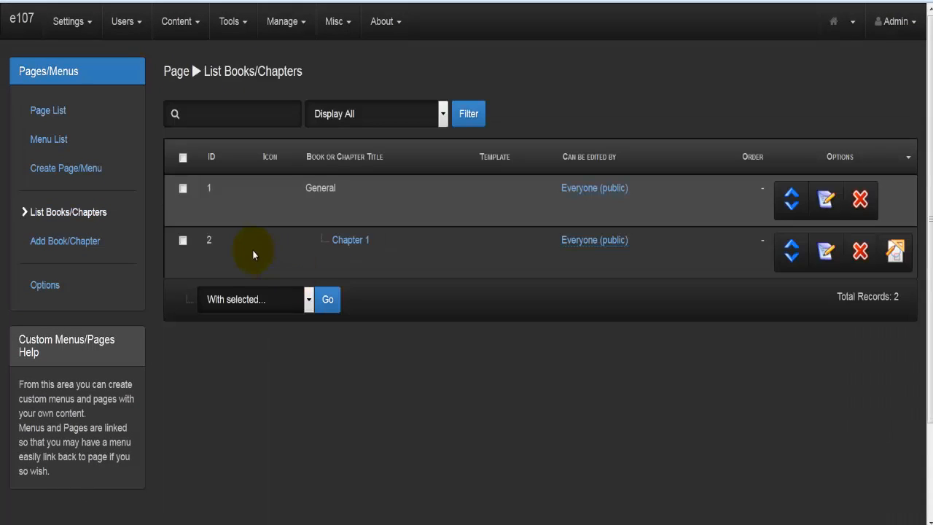
{"action": "left_click", "coordinate": [65, 241]}
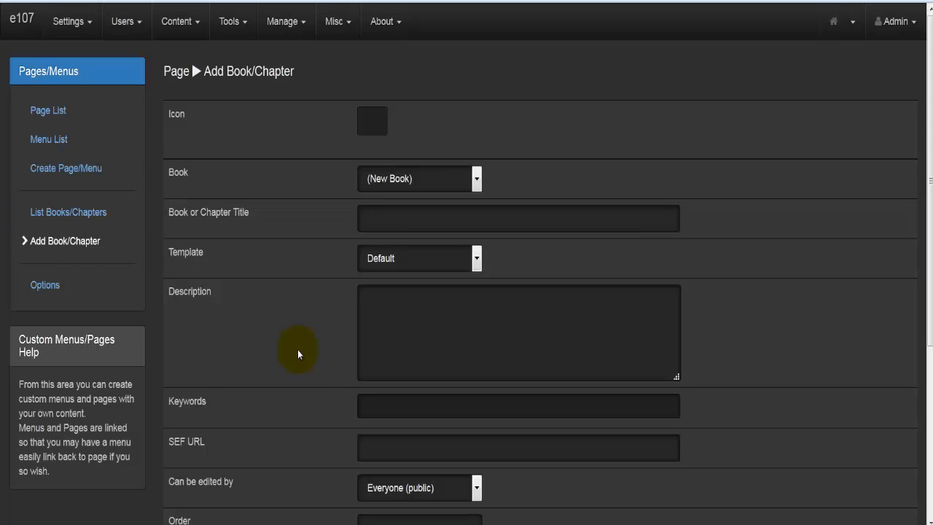
{"action": "scroll", "coordinate": [292, 339], "scroll_direction": "down", "scroll_amount": 3}
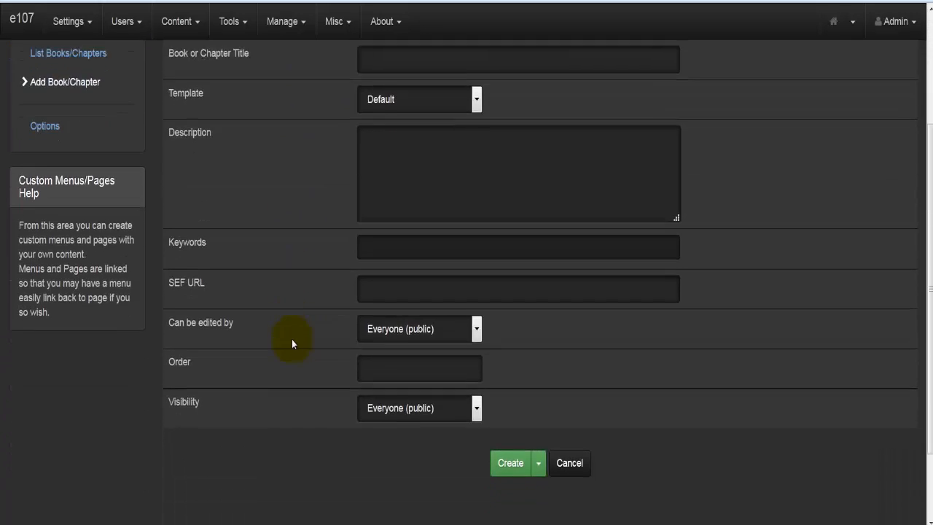
{"action": "scroll", "coordinate": [292, 339], "scroll_direction": "up", "scroll_amount": 2}
{"action": "scroll", "coordinate": [292, 343], "scroll_direction": "up", "scroll_amount": 2}
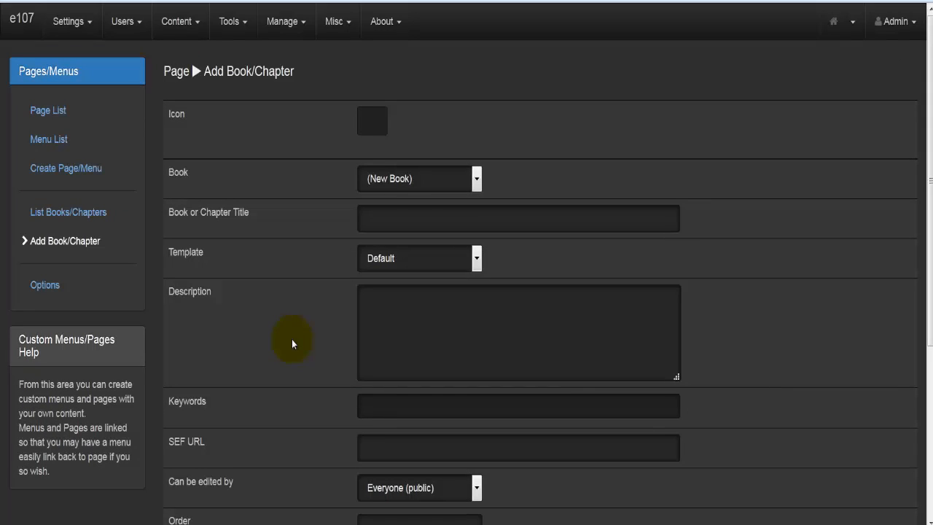
Open the Public Uploads area and examine the columns of its submissions list
{"action": "mouse_move", "coordinate": [183, 28]}
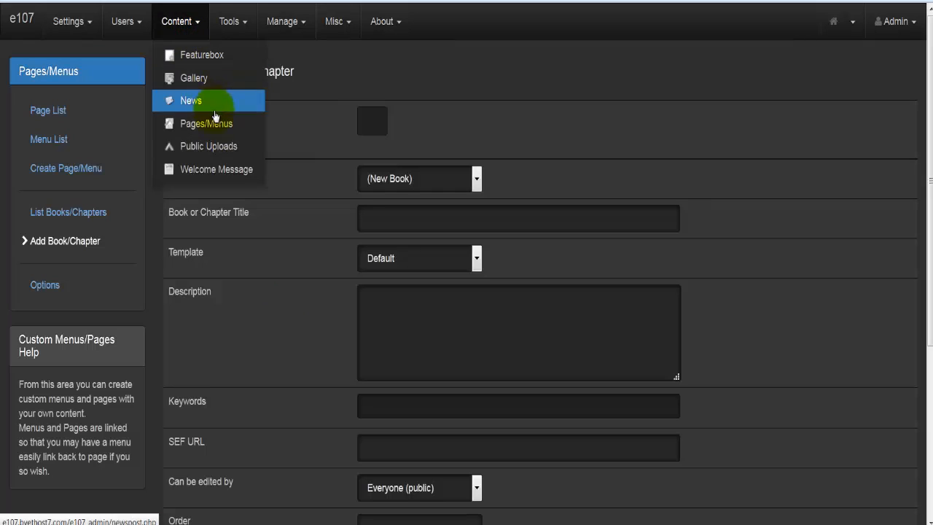
{"action": "left_click", "coordinate": [212, 147]}
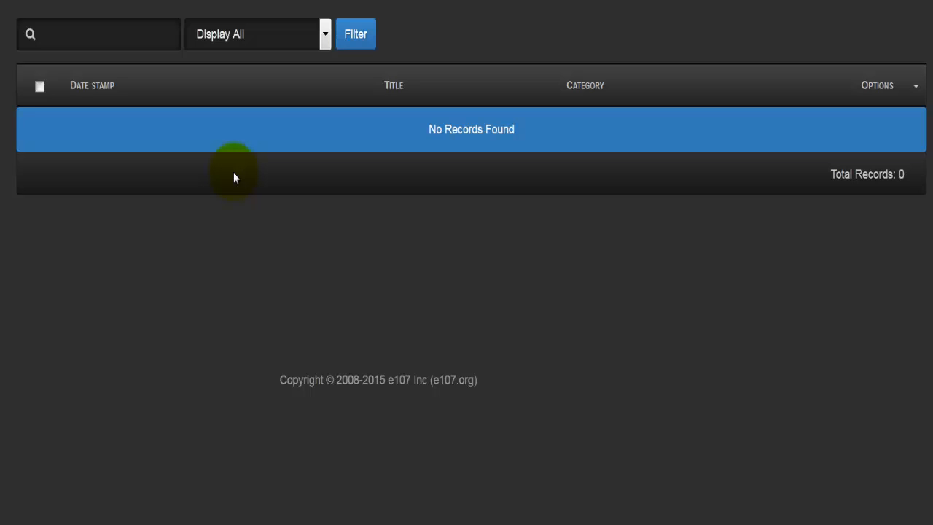
{"action": "left_click", "coordinate": [91, 86]}
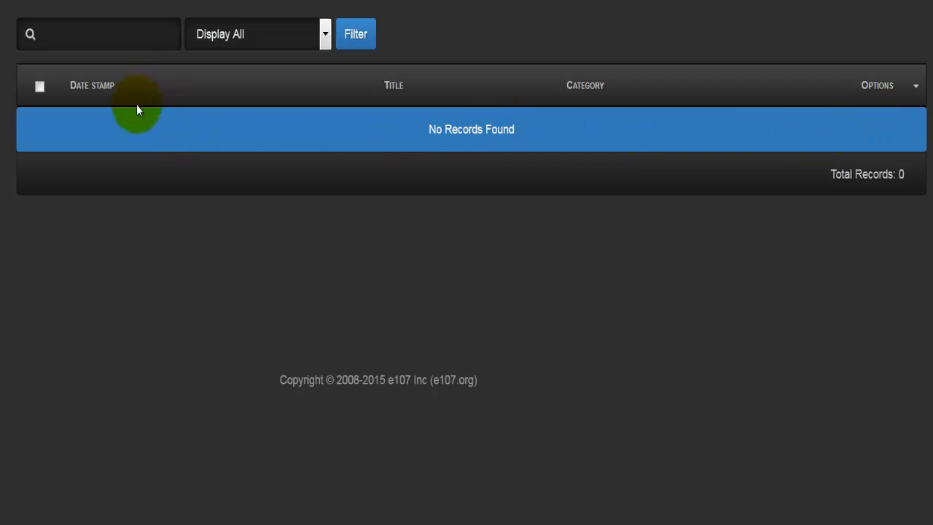
Open the Welcome Message area and view the Hello World! message on the website's front page
{"action": "left_click", "coordinate": [181, 22]}
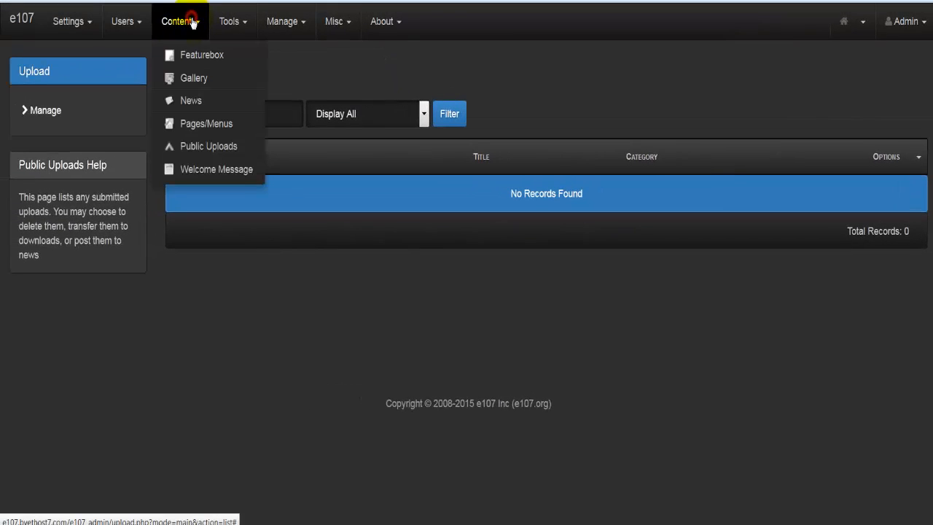
{"action": "left_click", "coordinate": [232, 172]}
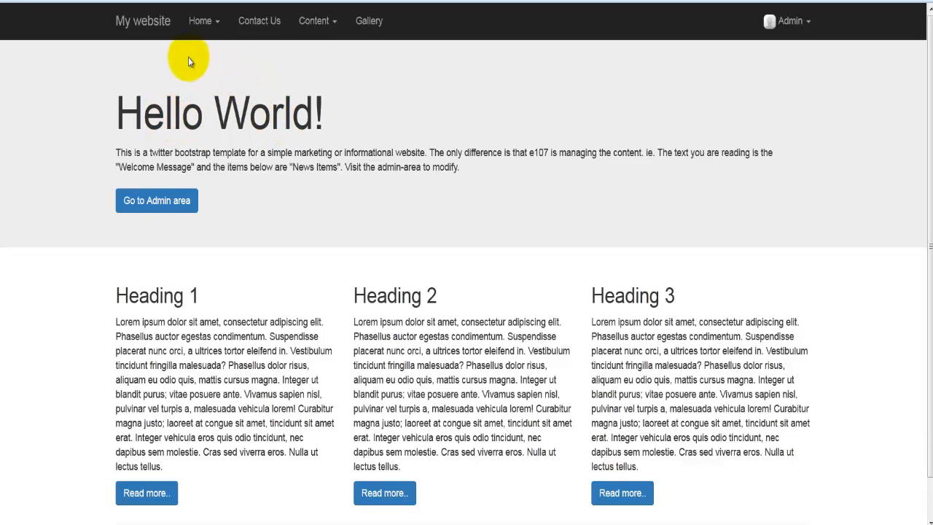
{"action": "scroll", "coordinate": [194, 305], "scroll_direction": "down", "scroll_amount": 1}
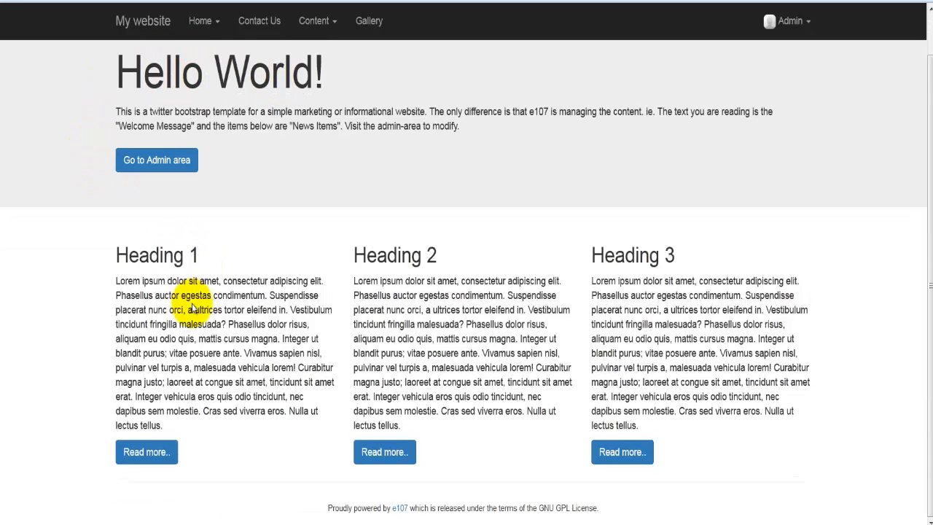
{"action": "scroll", "coordinate": [194, 305], "scroll_direction": "up", "scroll_amount": 1}
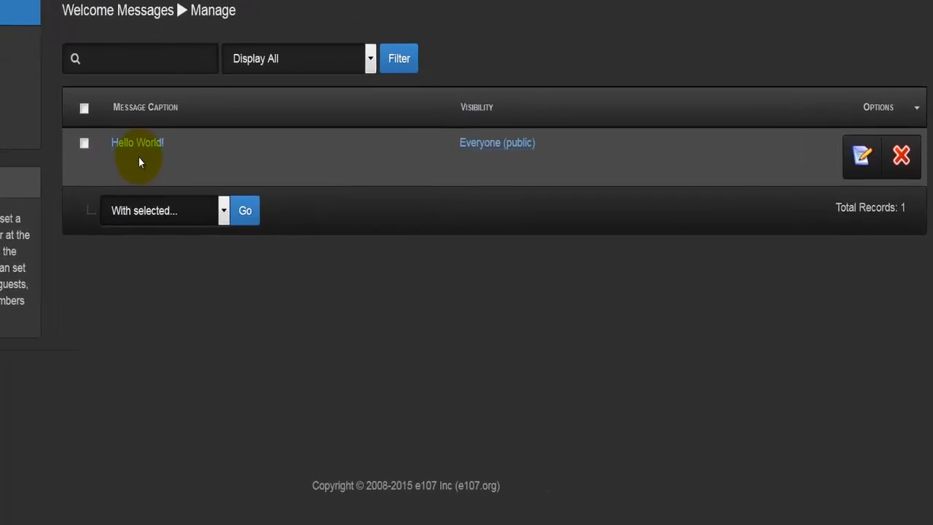
Open the Hello World! welcome message, go over its caption, visibility and message text, and save it
{"action": "left_click", "coordinate": [857, 141]}
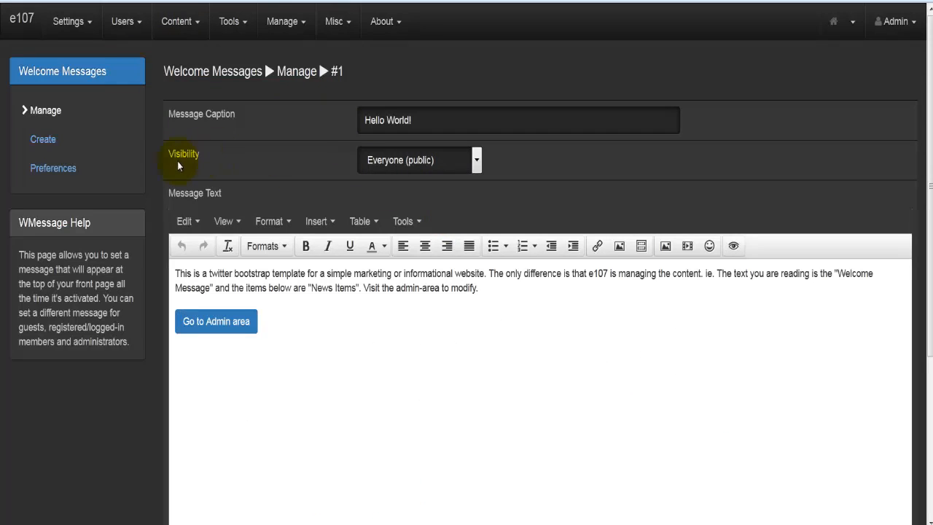
{"action": "left_click", "coordinate": [311, 368]}
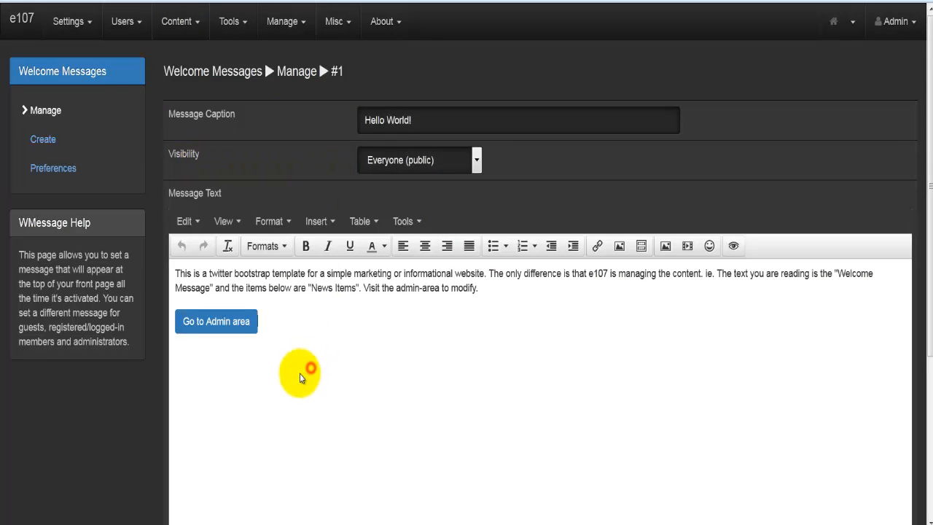
{"action": "scroll", "coordinate": [300, 379], "scroll_direction": "down", "scroll_amount": 2}
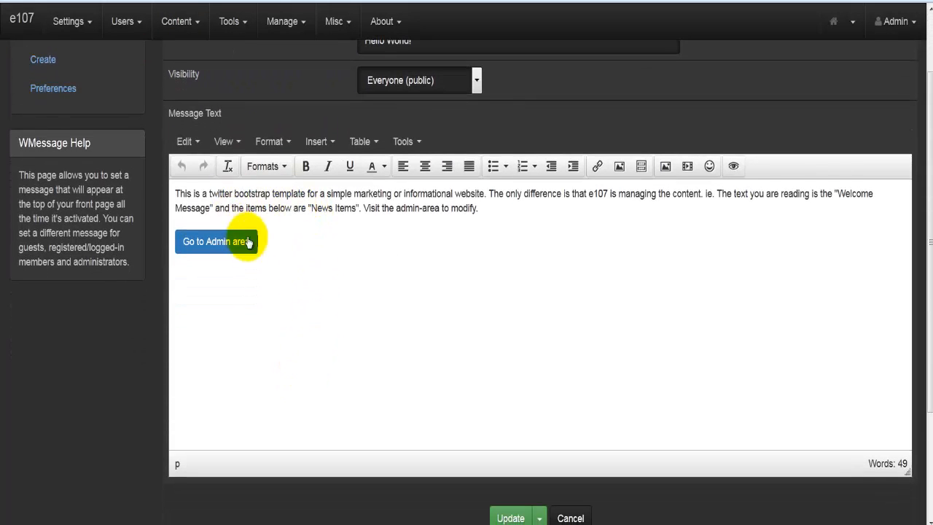
{"action": "scroll", "coordinate": [269, 294], "scroll_direction": "down", "scroll_amount": 2}
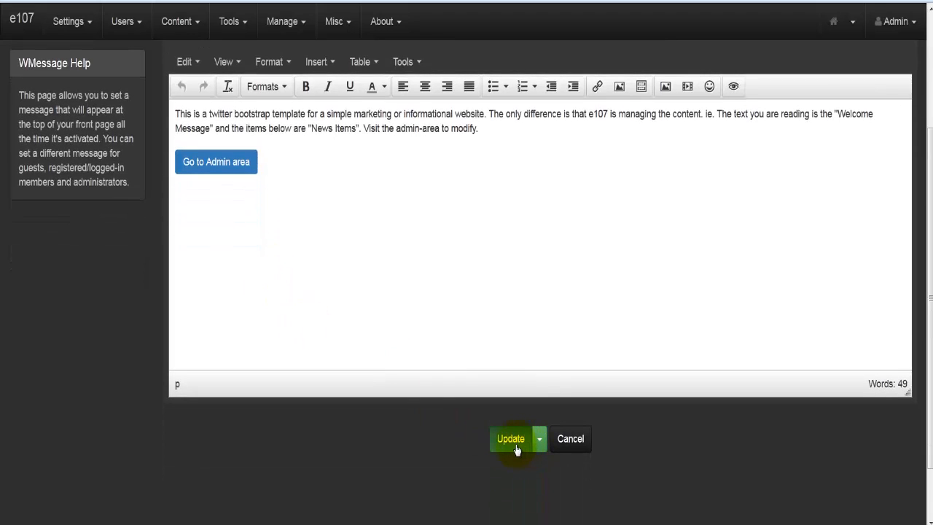
{"action": "left_click", "coordinate": [515, 446]}
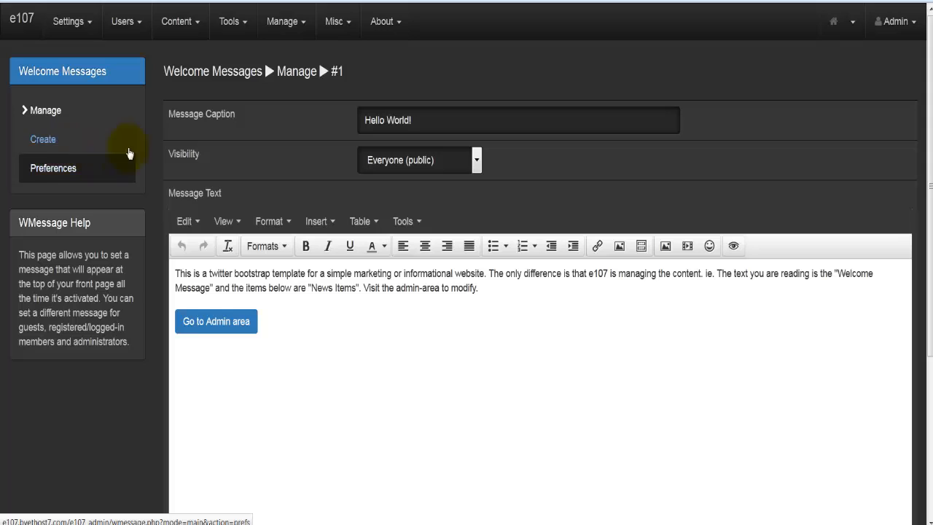
Examine the blank welcome message creation form, covering the message caption, visibility and message text fields
{"action": "left_click", "coordinate": [88, 146]}
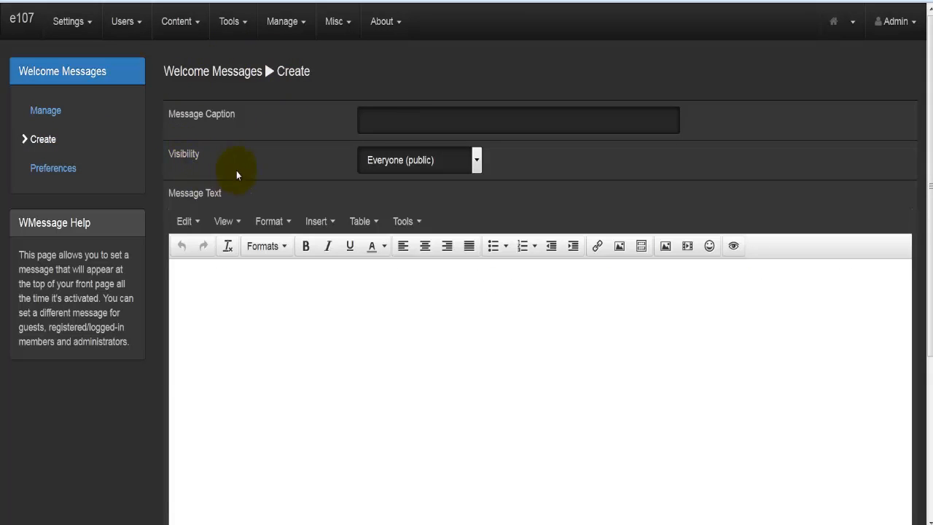
{"action": "left_click", "coordinate": [393, 118]}
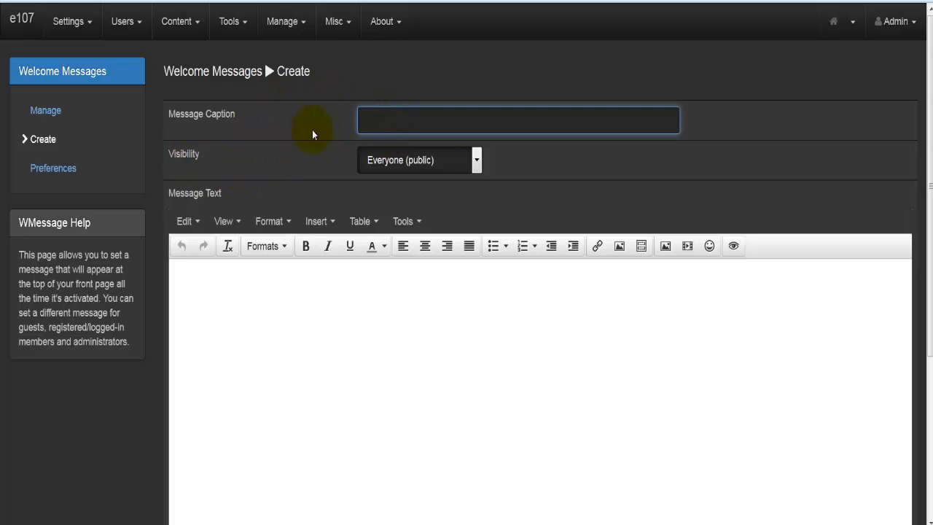
{"action": "double_click", "coordinate": [178, 114]}
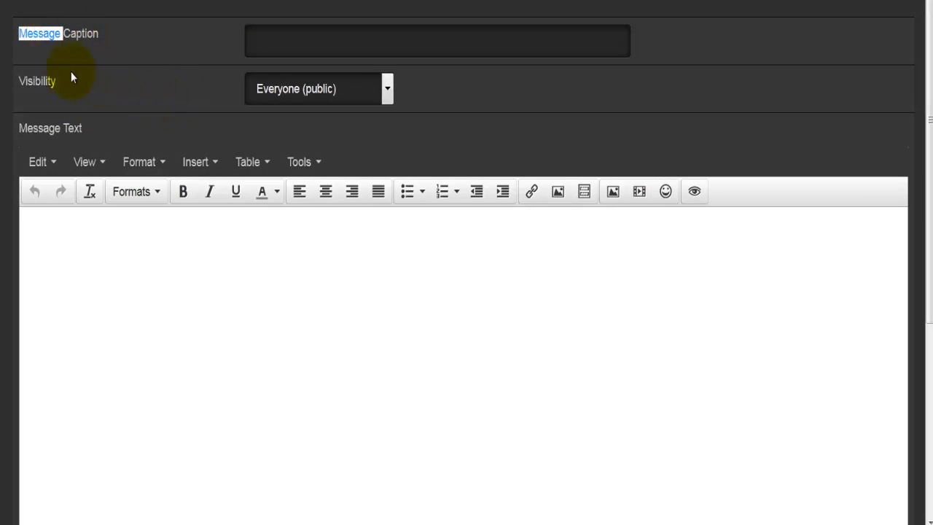
{"action": "double_click", "coordinate": [38, 83]}
{"action": "scroll", "coordinate": [94, 187], "scroll_direction": "down", "scroll_amount": 3}
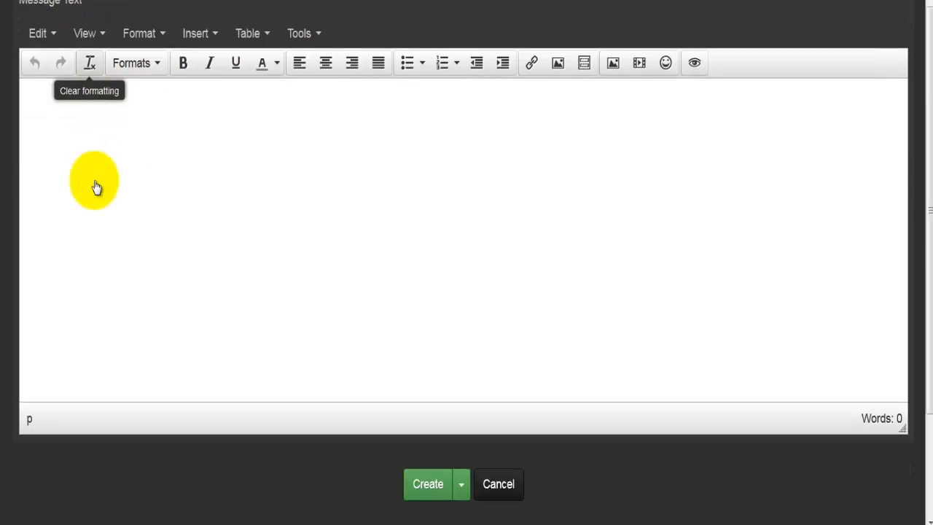
{"action": "scroll", "coordinate": [194, 184], "scroll_direction": "up", "scroll_amount": 3}
{"action": "left_click", "coordinate": [177, 252]}
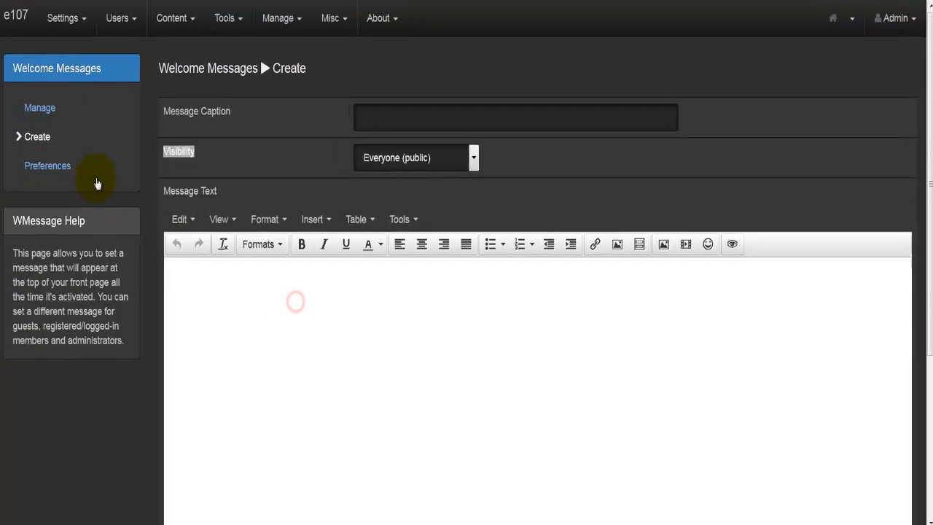
Open the welcome message preferences and select Disabled for the Enclose option
{"action": "left_click", "coordinate": [82, 172]}
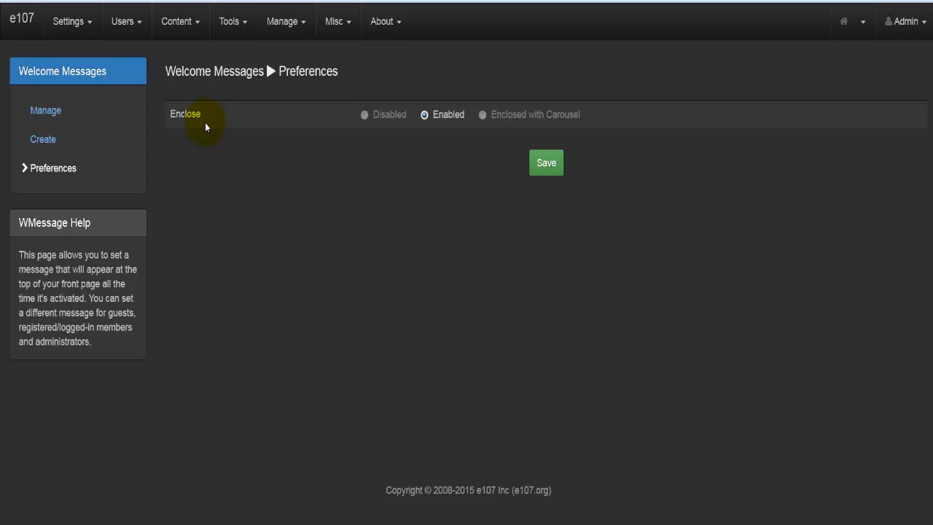
{"action": "left_click", "coordinate": [375, 117]}
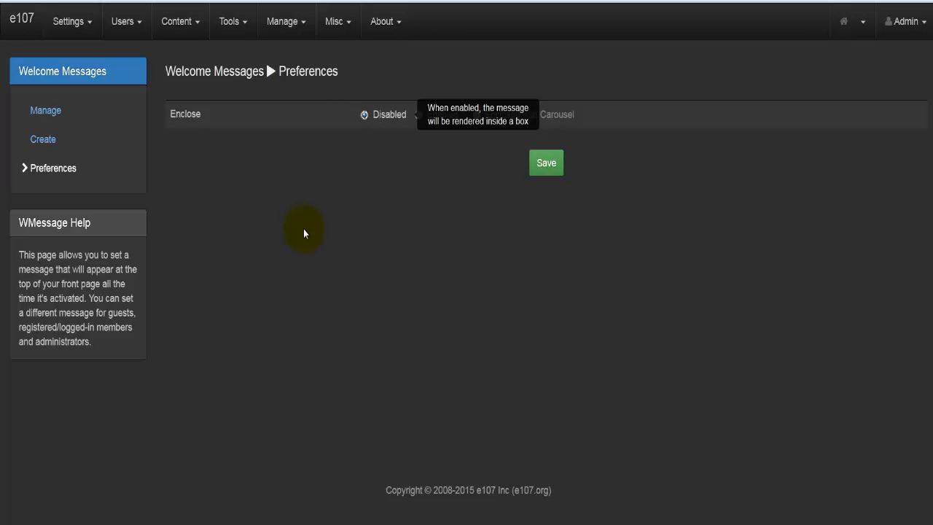
{"action": "left_click", "coordinate": [177, 23]}
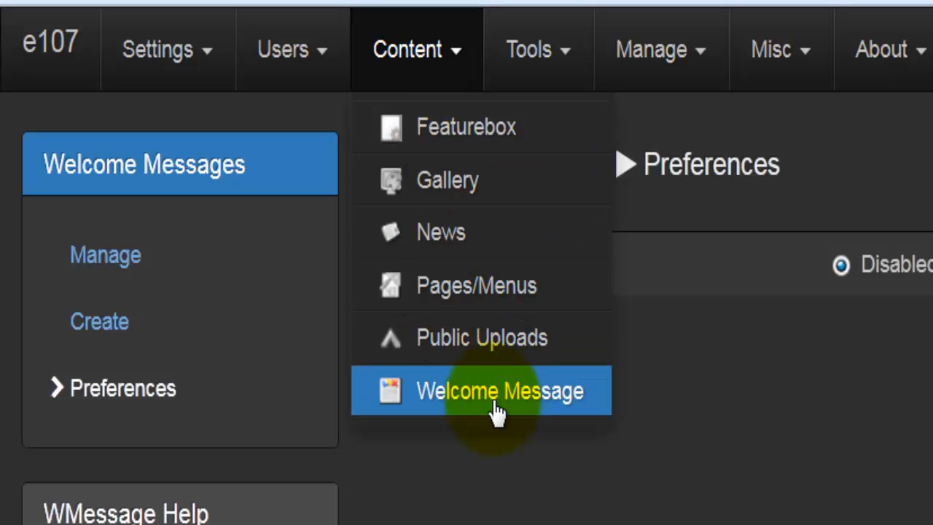
{"action": "left_click", "coordinate": [501, 461]}
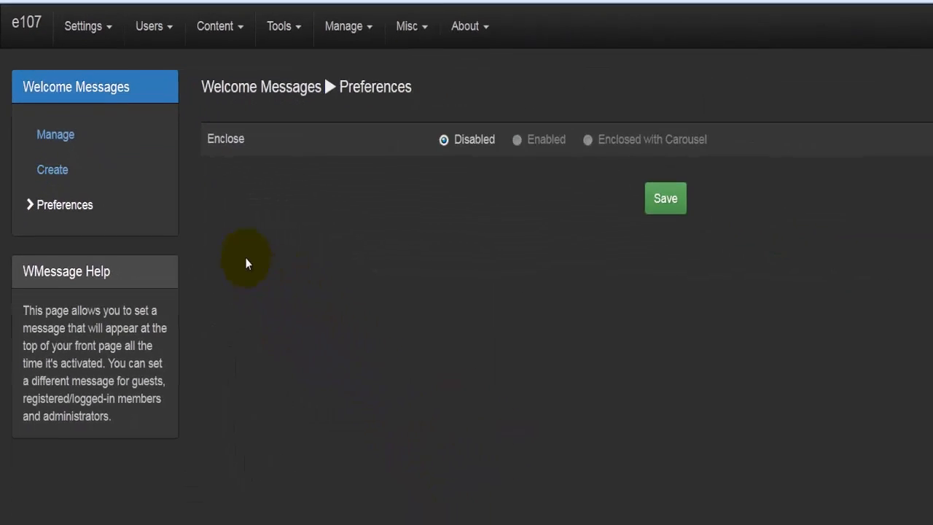
{"action": "left_click", "coordinate": [177, 22]}
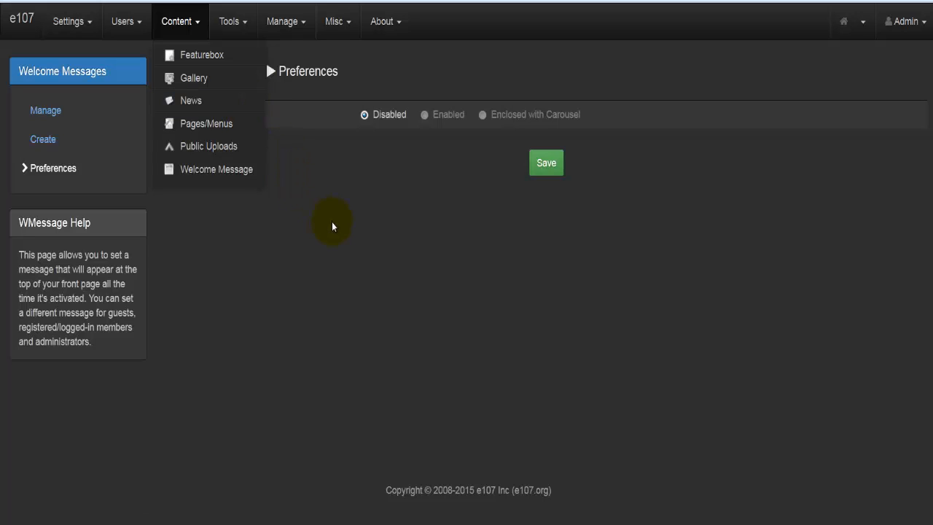
{"action": "left_click", "coordinate": [232, 22]}
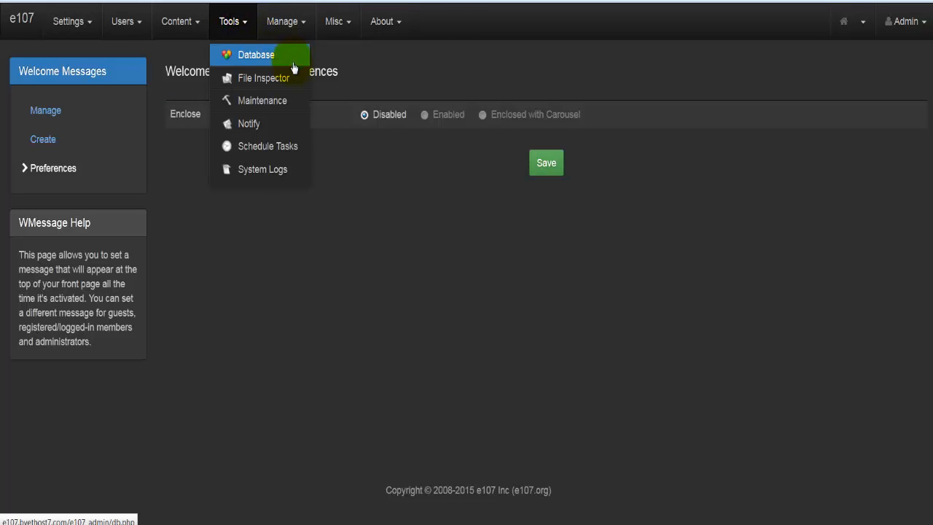